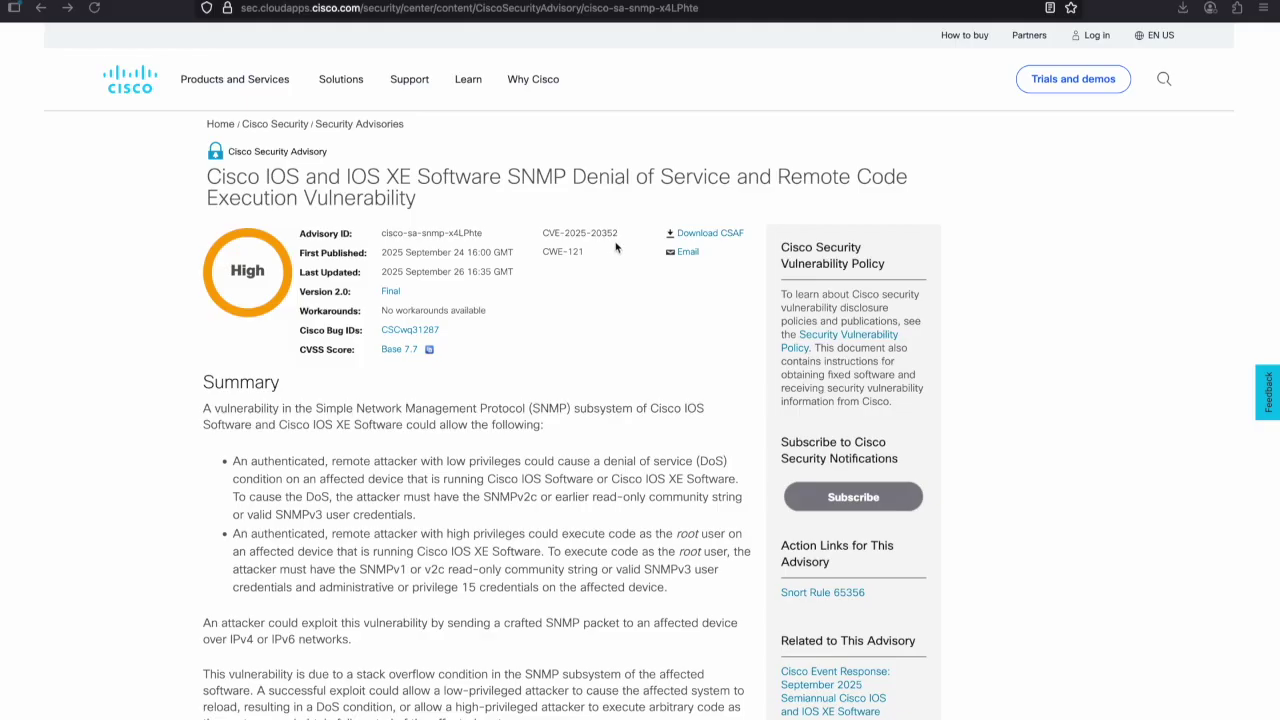
Step: Read the Cisco advisory on the IOS and IOS XE SNMP vulnerability, from the summary through workarounds to fixed software
scroll(626, 260, "down", 1)
scroll(626, 260, "down", 5)
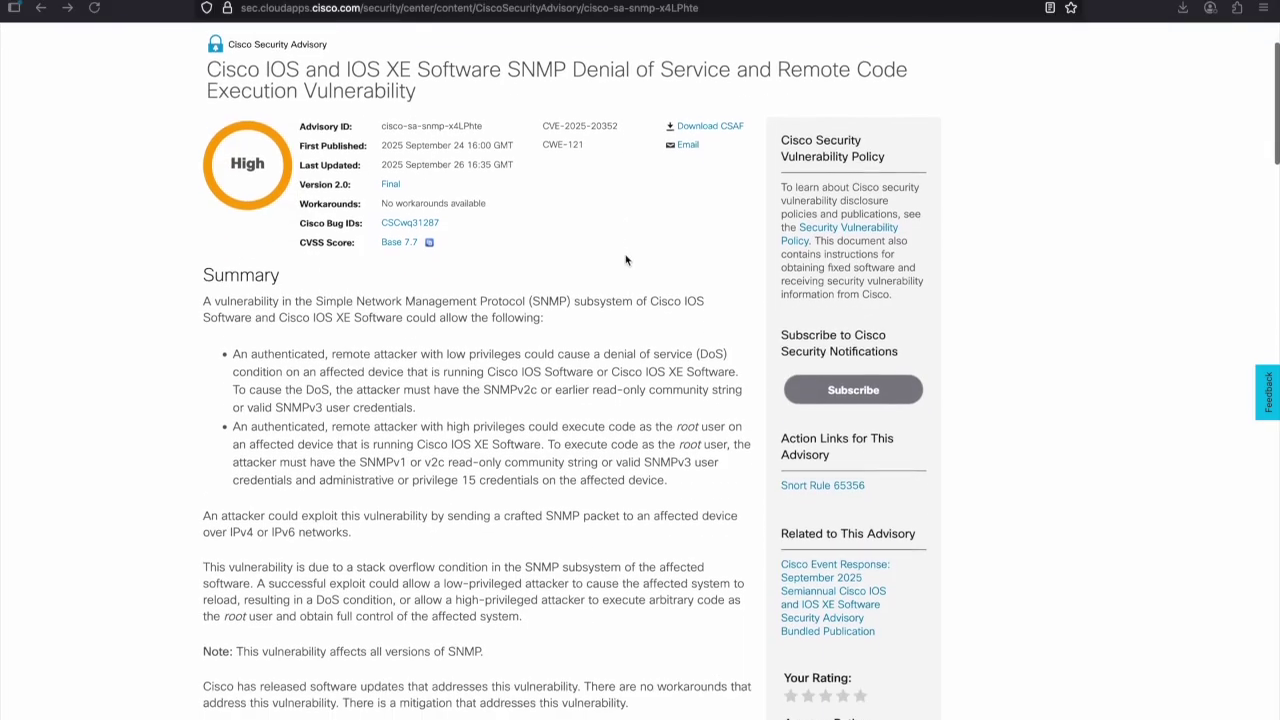
scroll(626, 260, "down", 5)
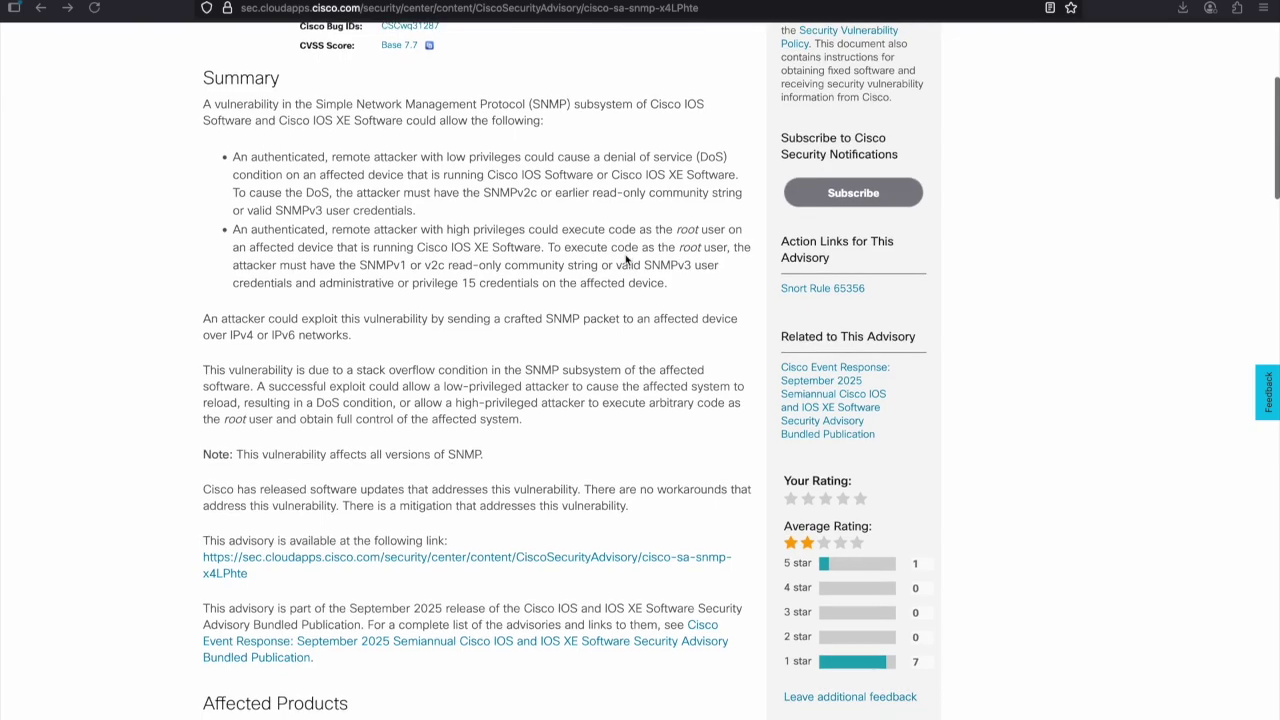
scroll(626, 260, "down", 7)
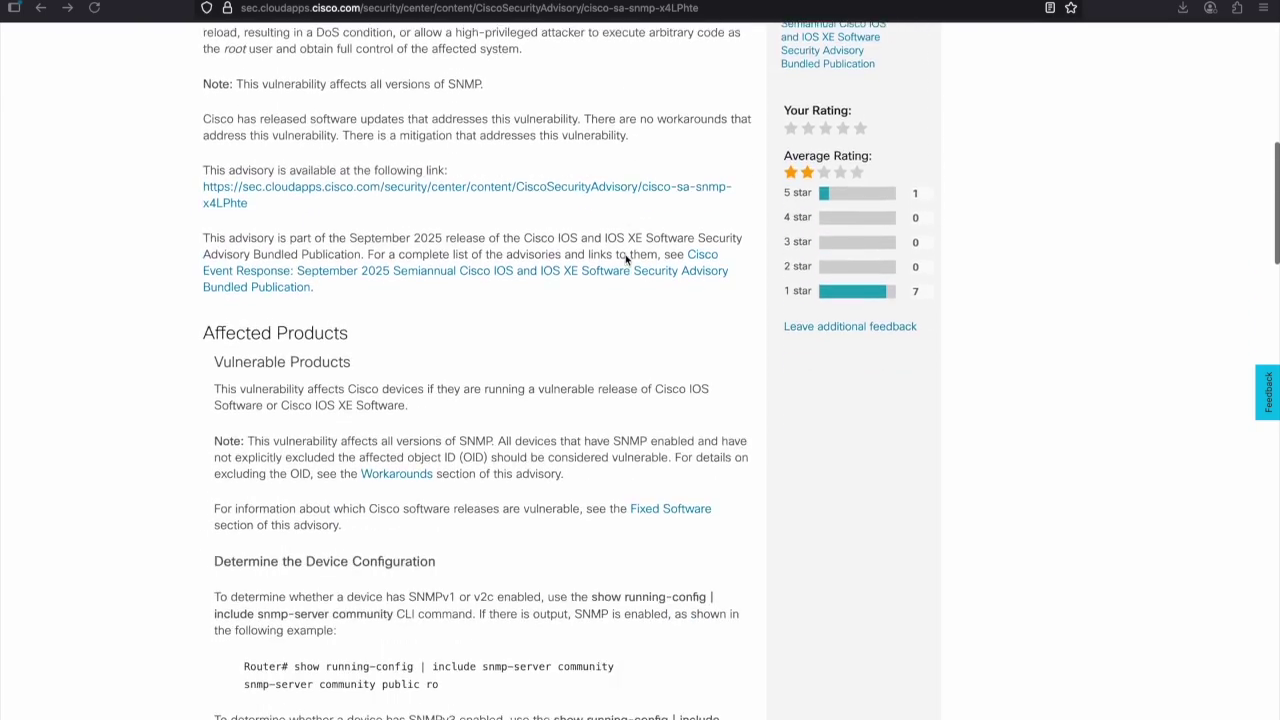
scroll(626, 260, "down", 5)
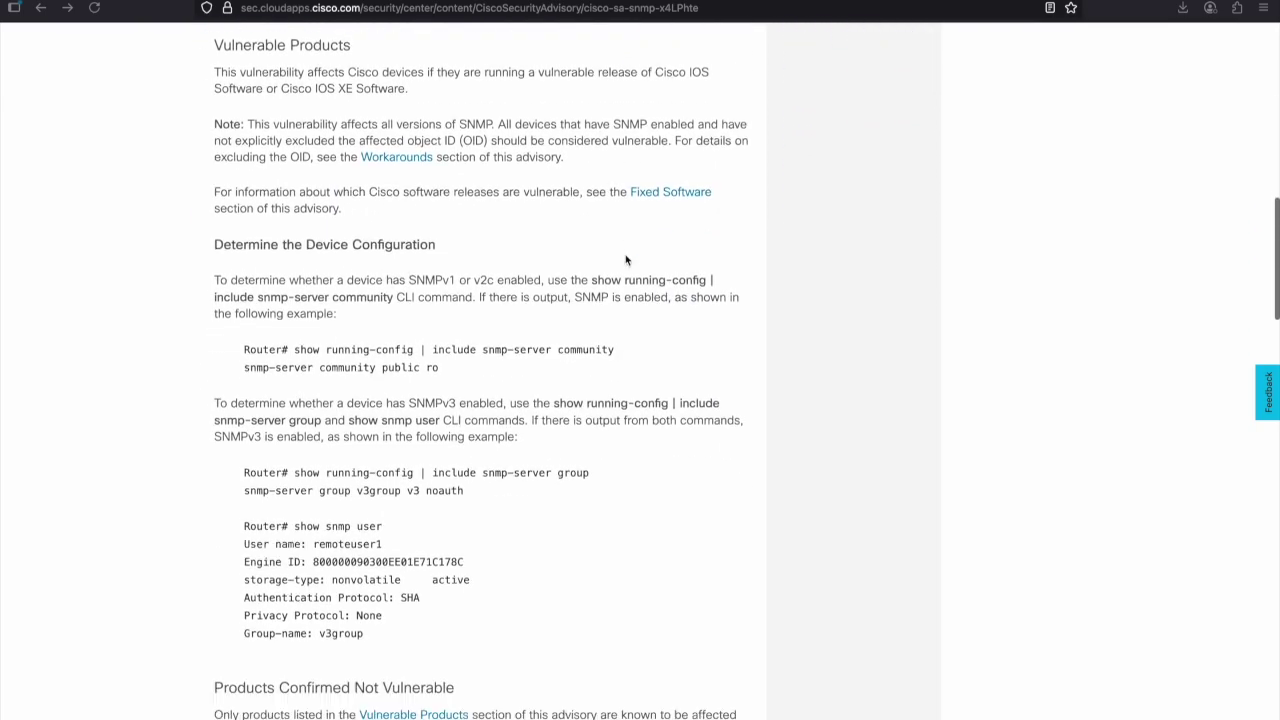
scroll(626, 260, "down", 8)
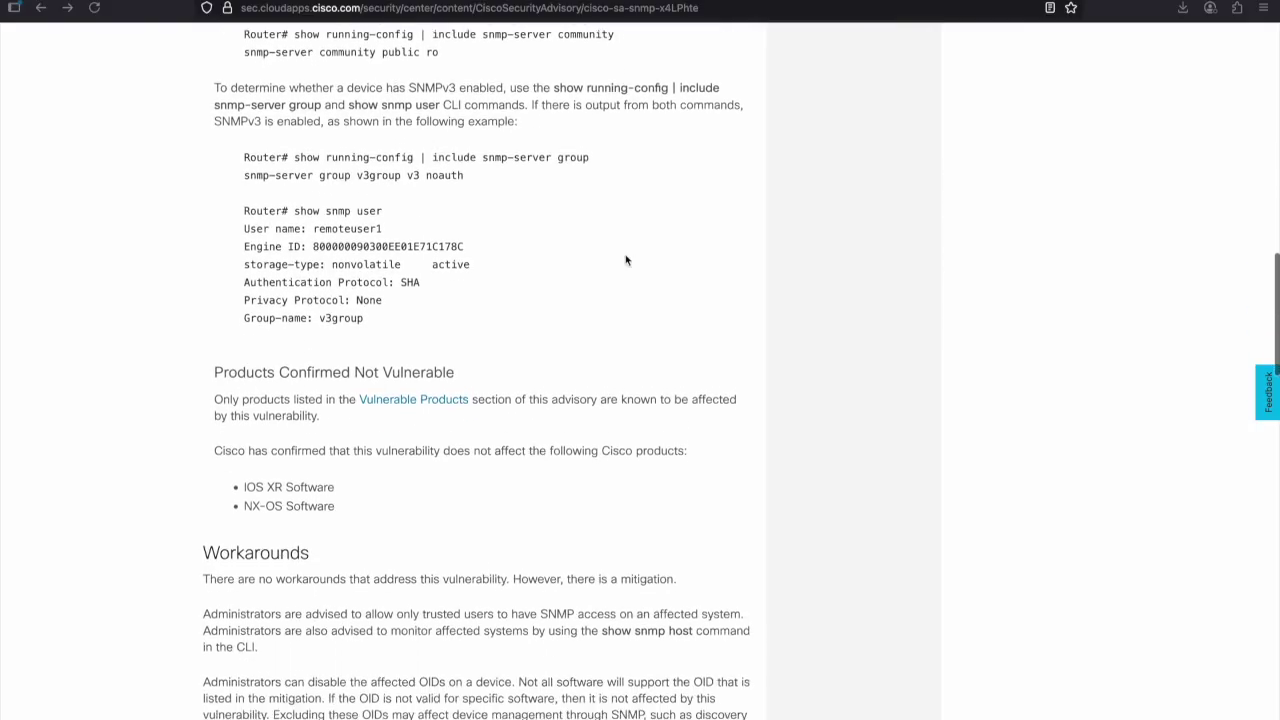
scroll(626, 260, "down", 6)
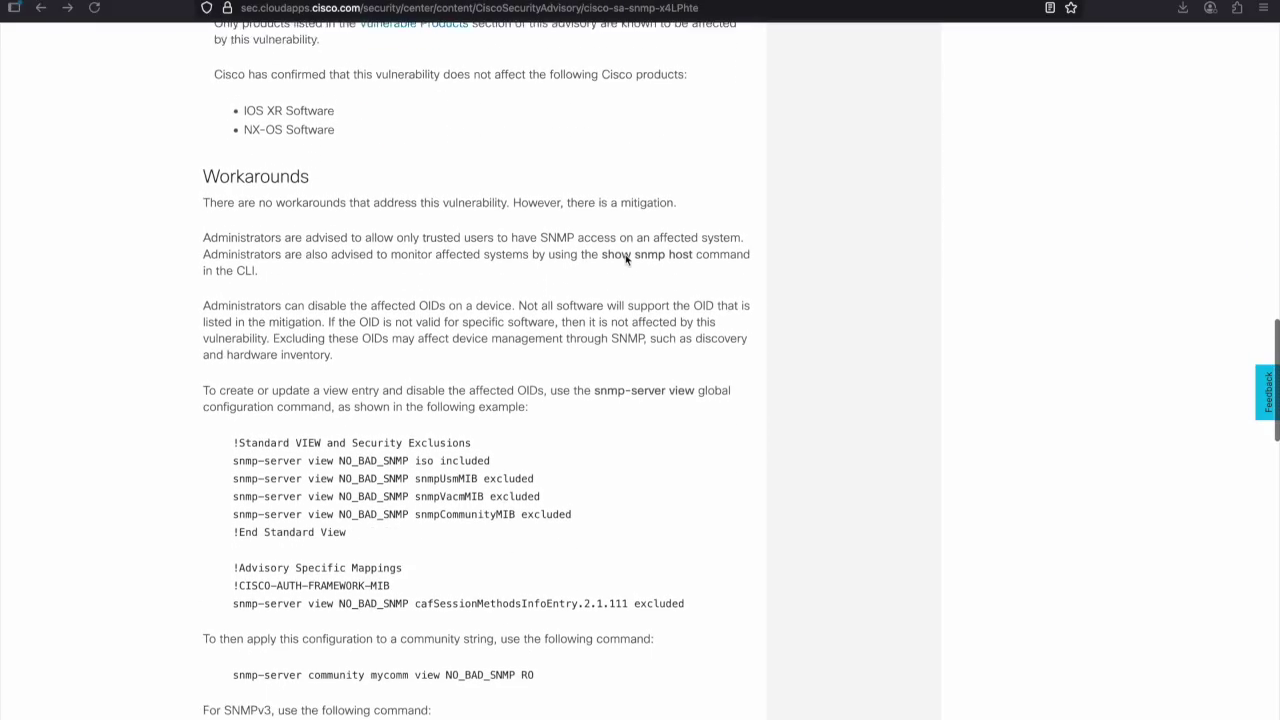
scroll(626, 260, "down", 9)
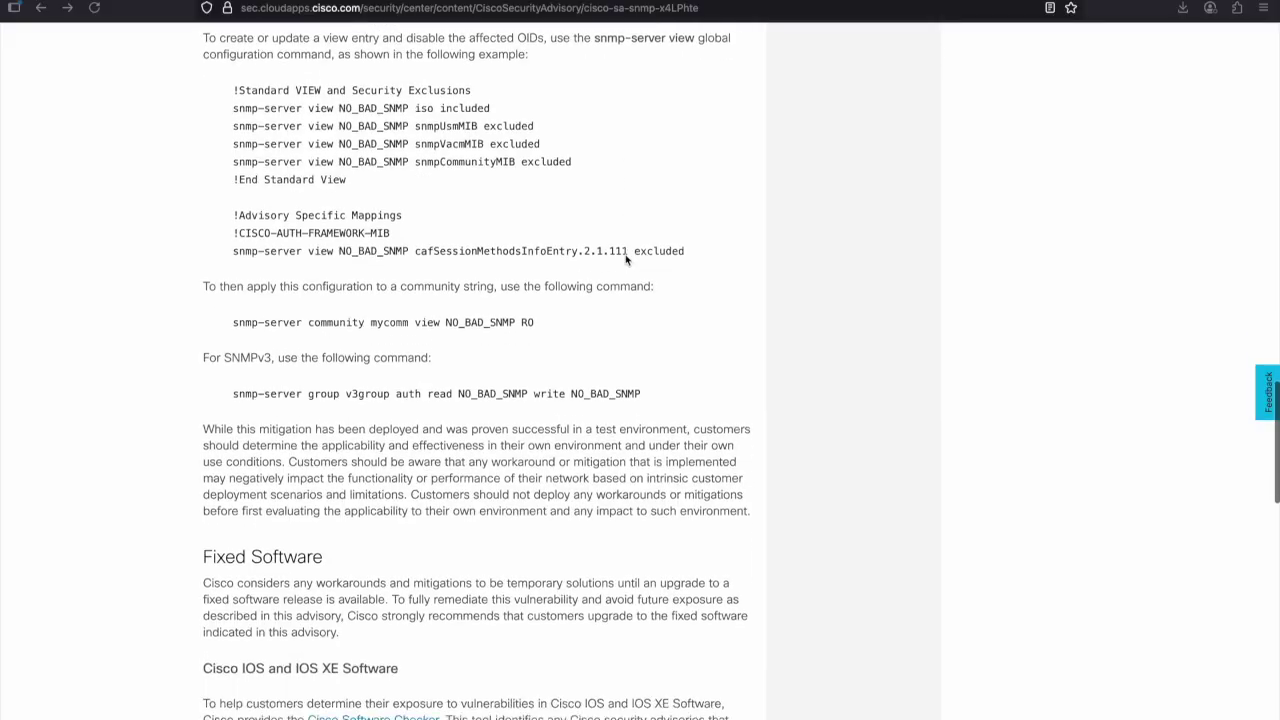
scroll(626, 258, "down", 2)
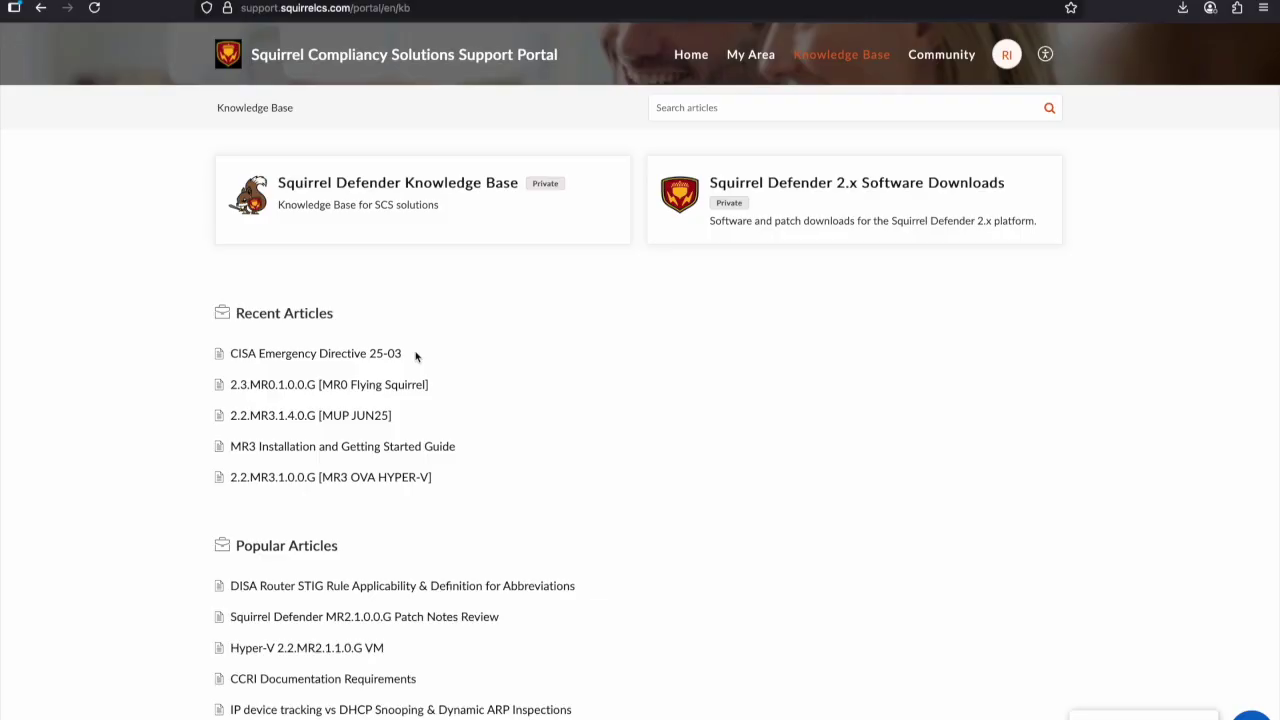
Step: Open the CISA Emergency Directive 25-03 article in the support portal and review its download links and covered CVEs
left_click(371, 354)
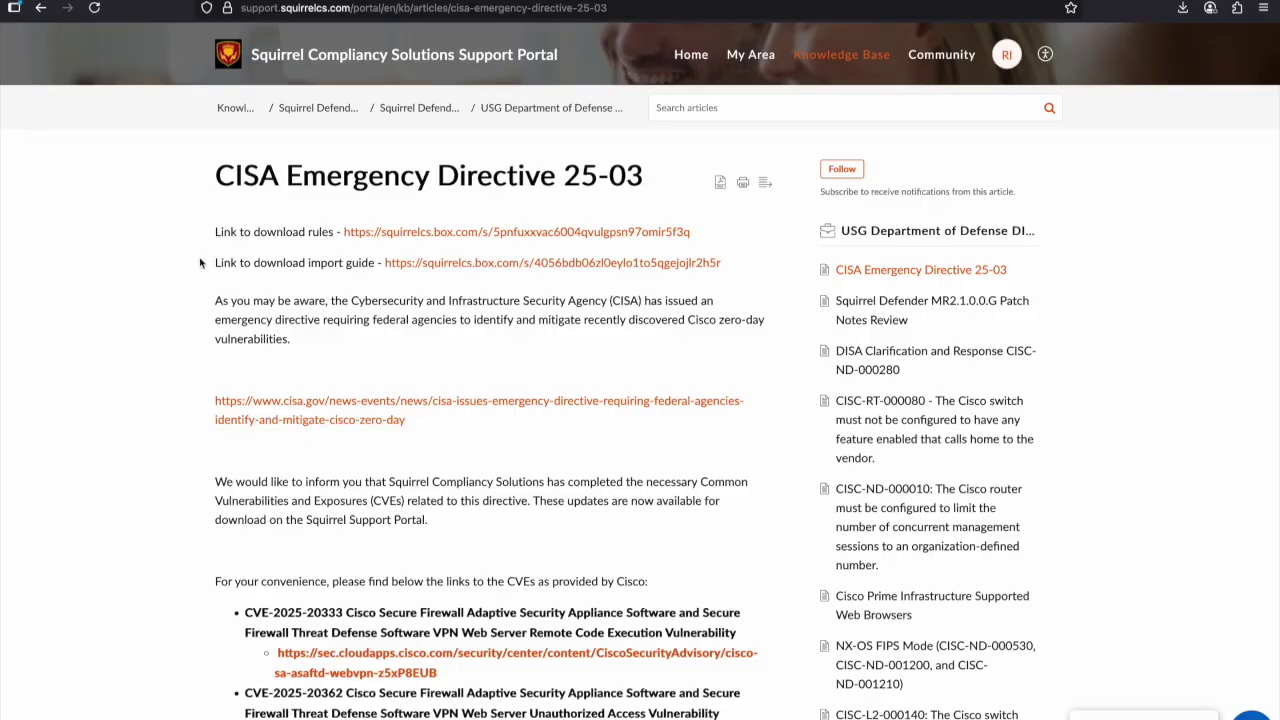
scroll(200, 265, "down", 1)
scroll(200, 265, "down", 5)
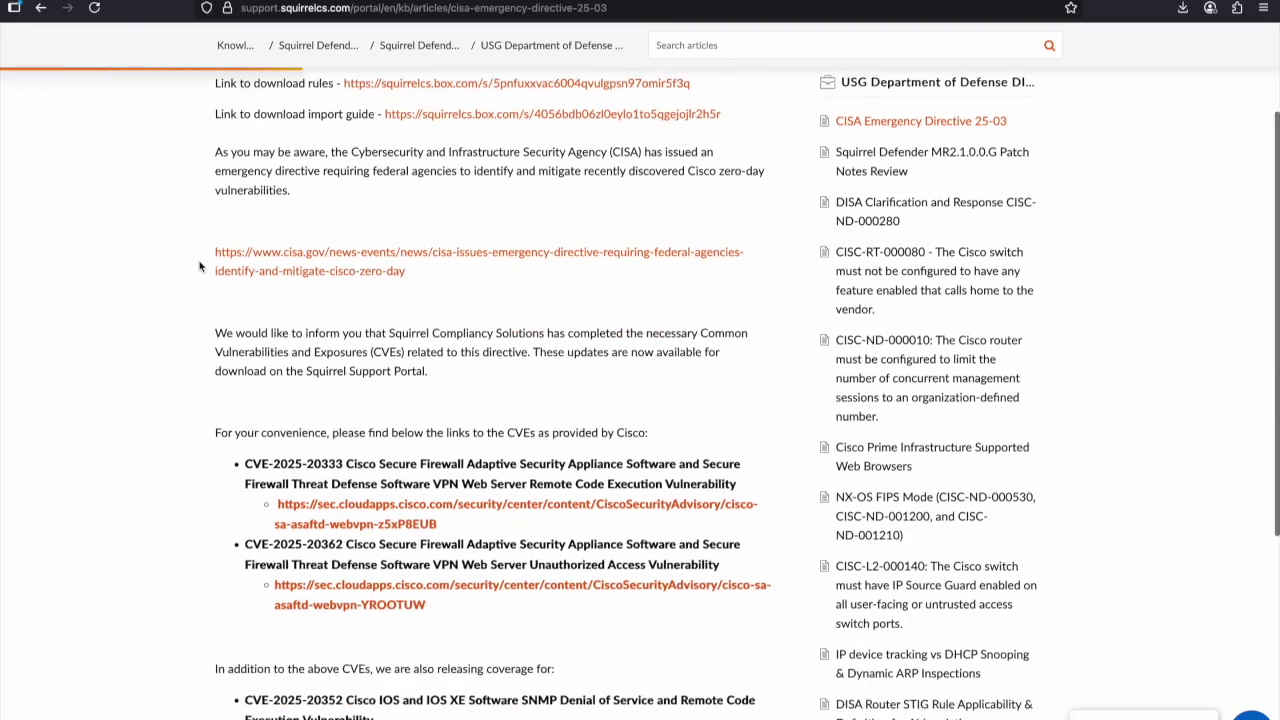
scroll(199, 266, "down", 1)
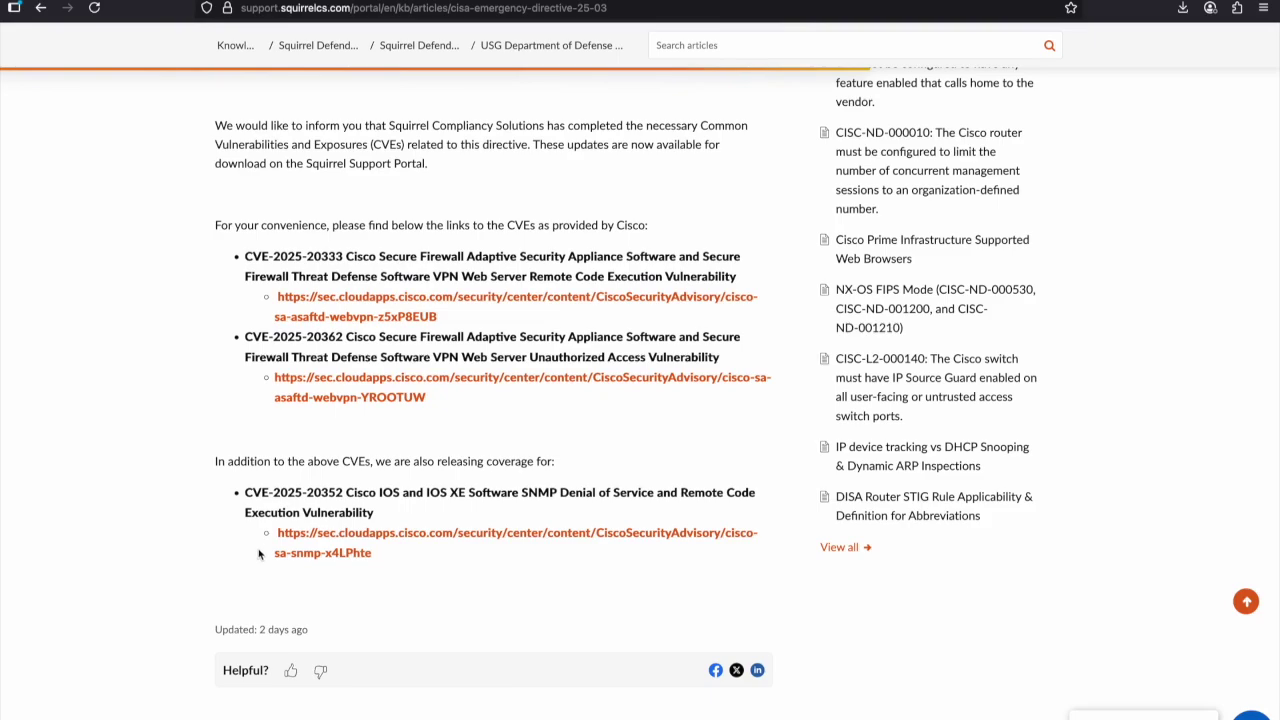
scroll(226, 521, "up", 5)
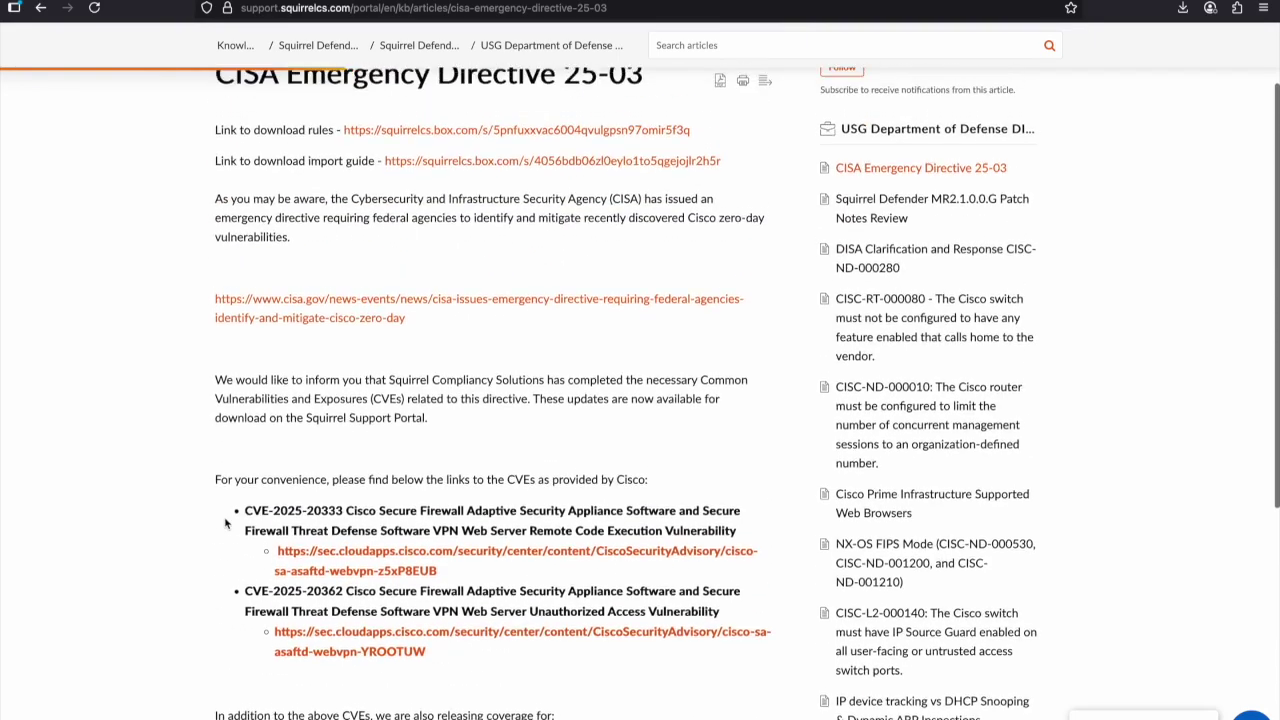
scroll(226, 521, "up", 2)
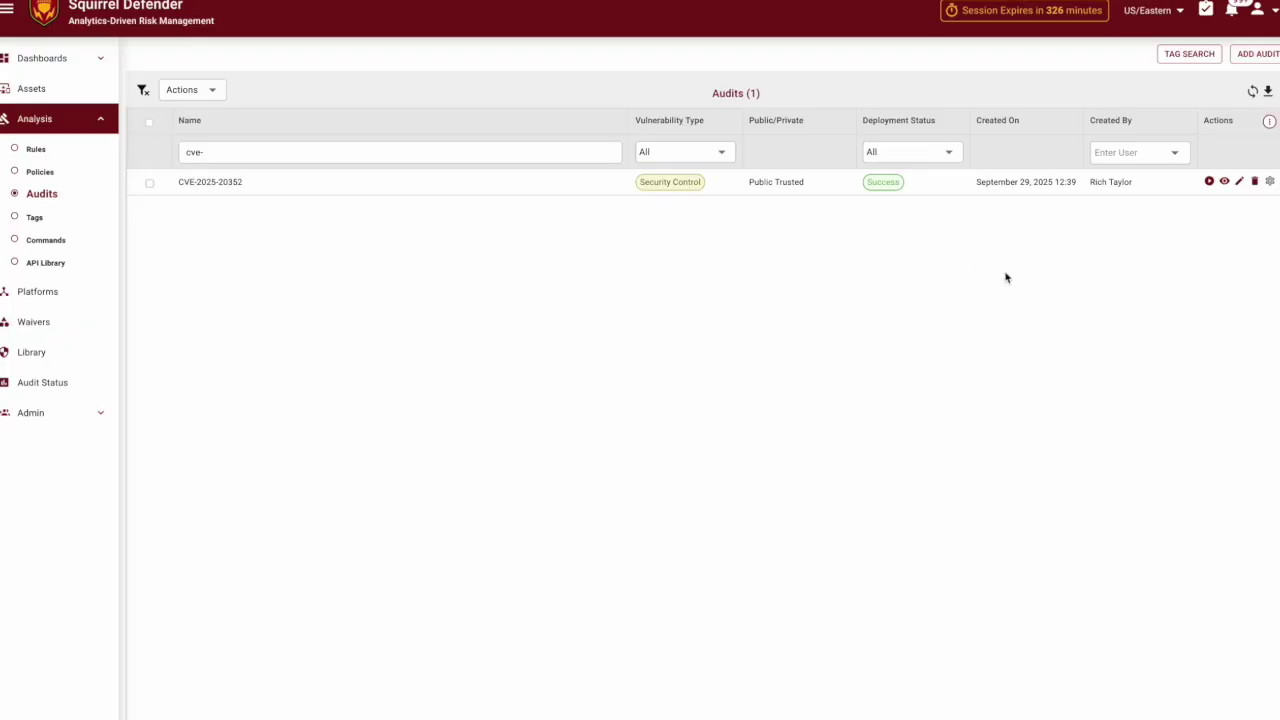
Step: Switch to Squirrel Defender, check the installed version in the About information, and close it
left_click(1262, 12)
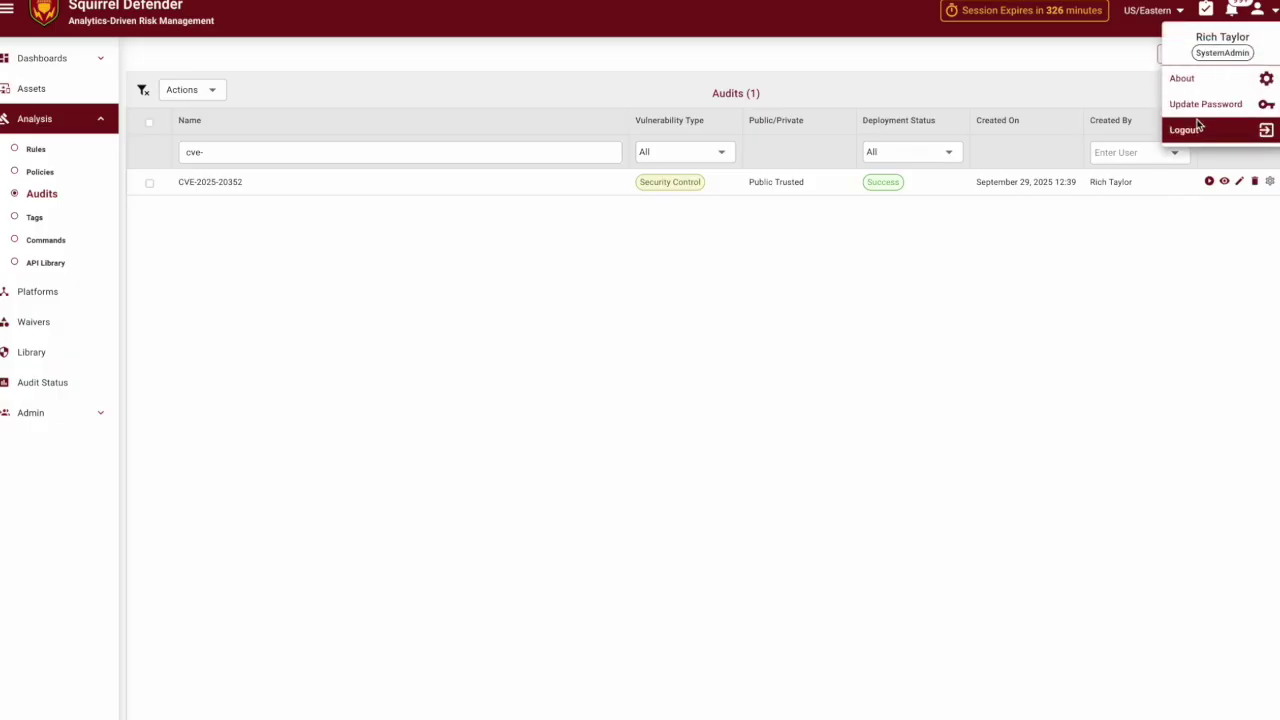
left_click(1190, 79)
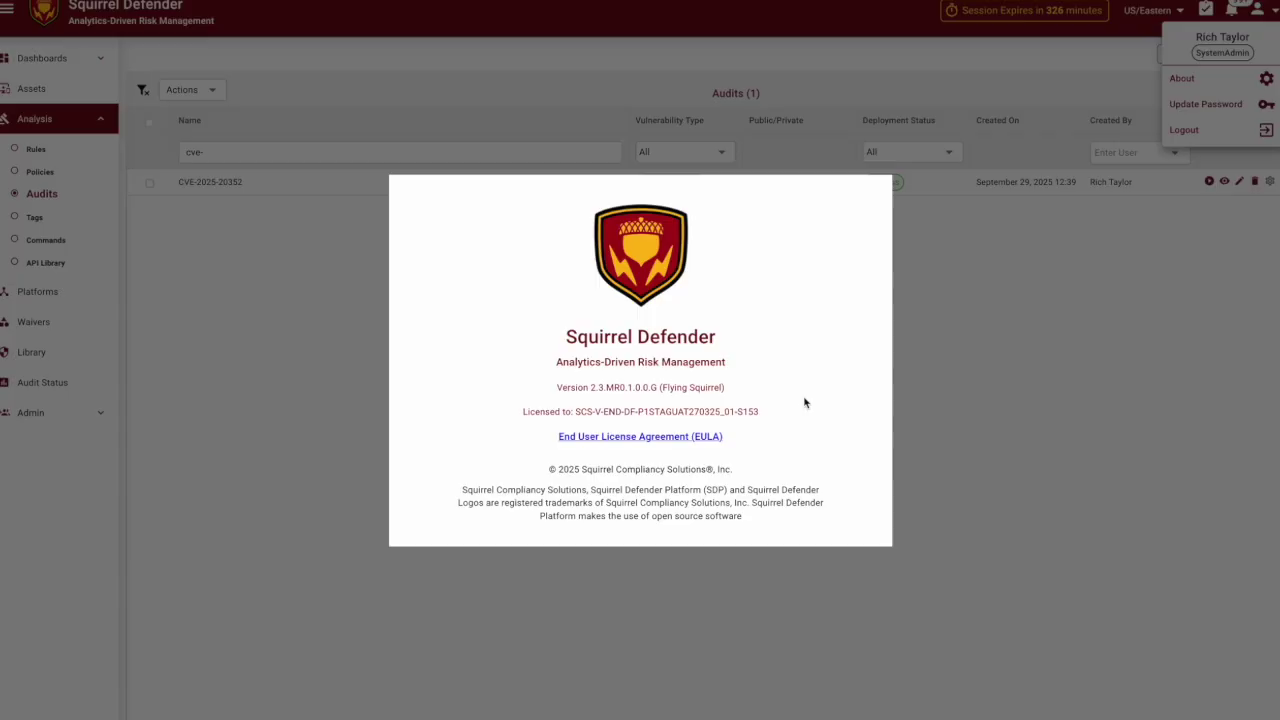
left_click(928, 371)
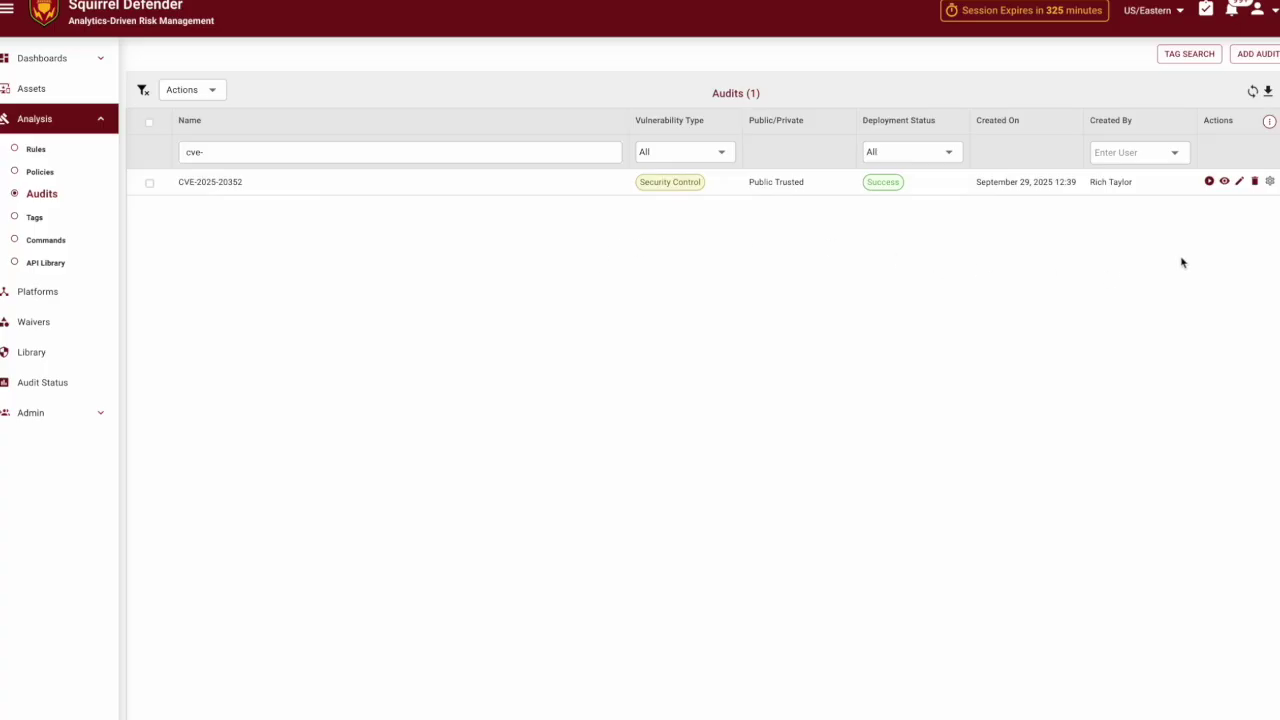
Step: Run the CVE-2025-20352 audit and refresh the audit status list until the new job completes
left_click(1209, 182)
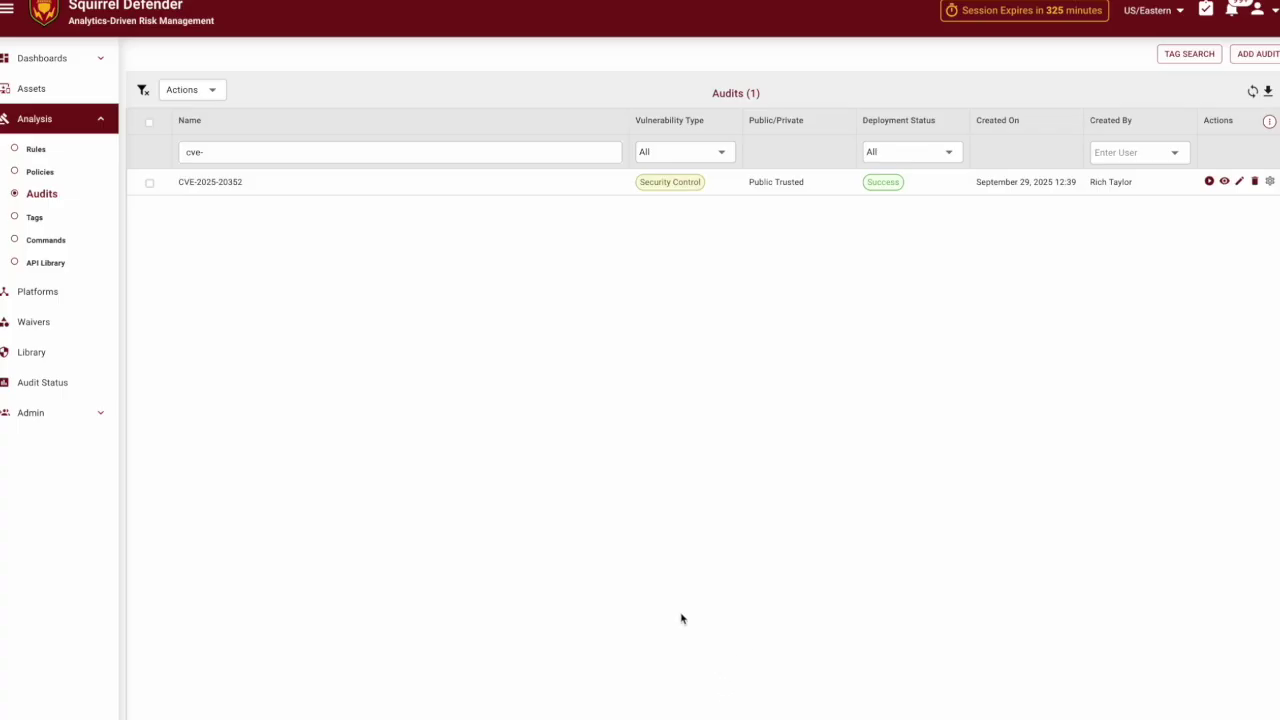
left_click(58, 384)
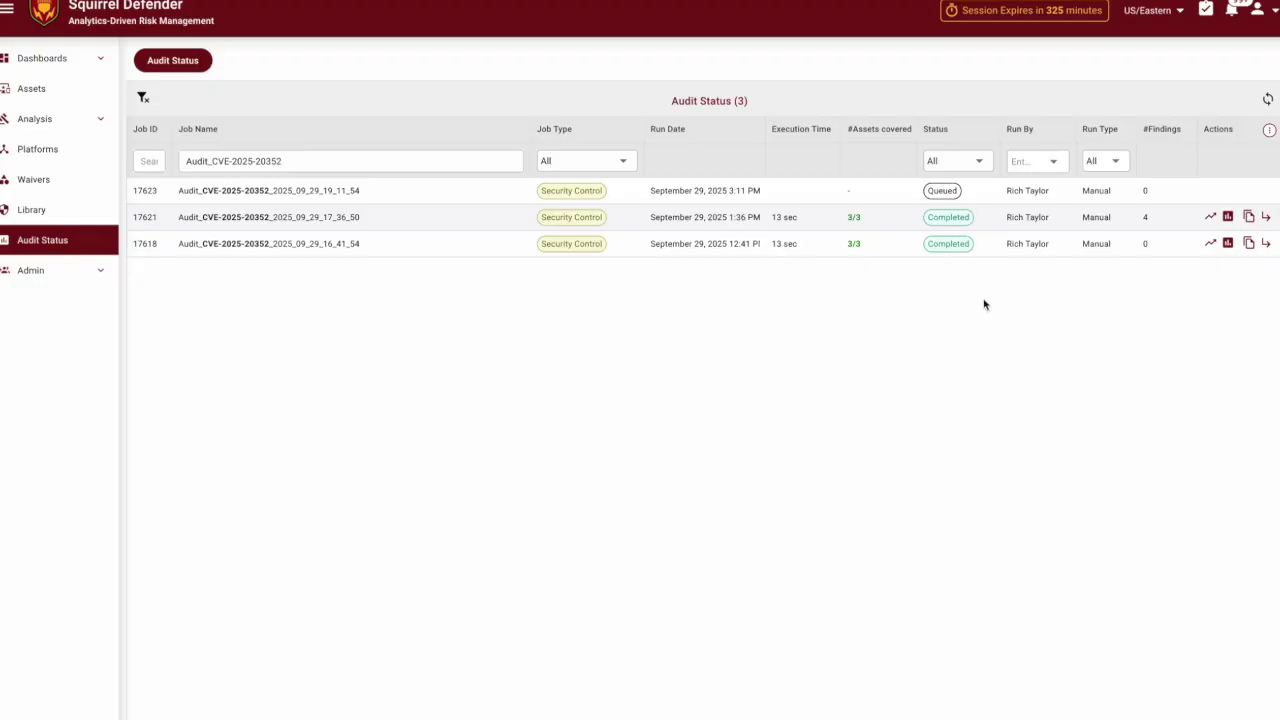
left_click(1267, 99)
left_click(1267, 99)
left_click(1267, 99)
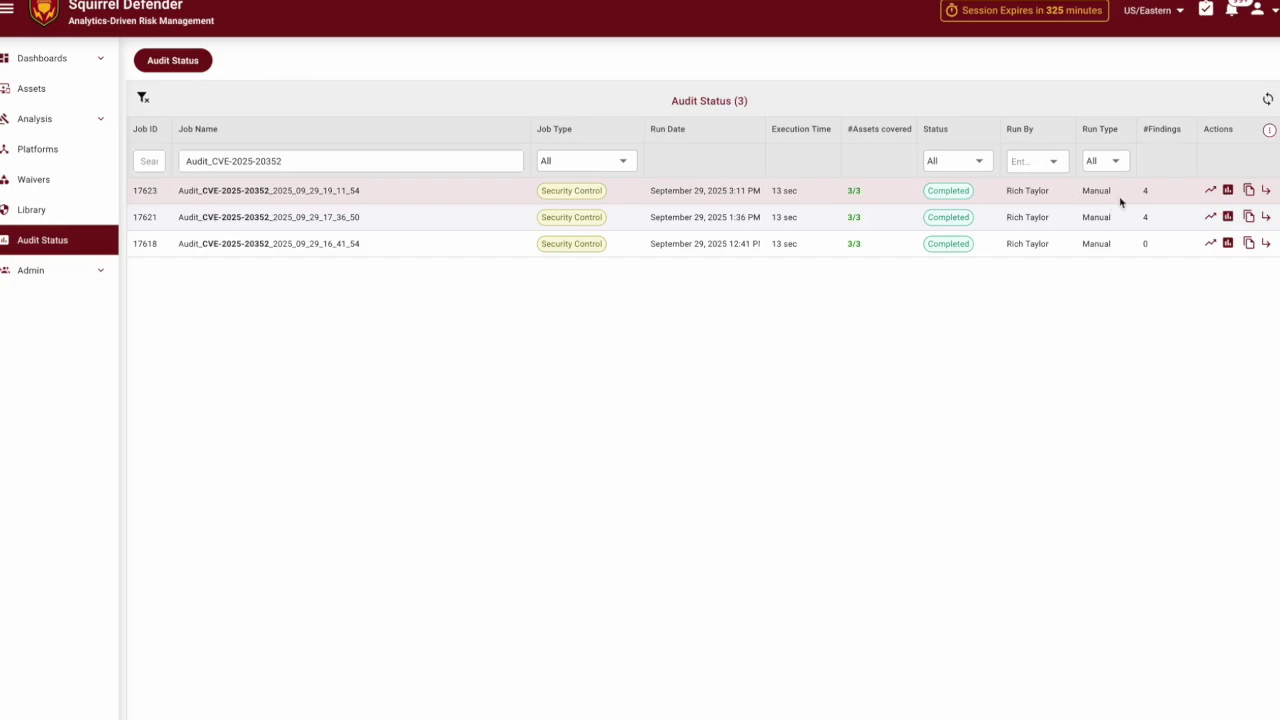
Step: Open the finding summary of the newest CVE-2025-20352 audit job and widen the Report Findings table
left_click(1228, 191)
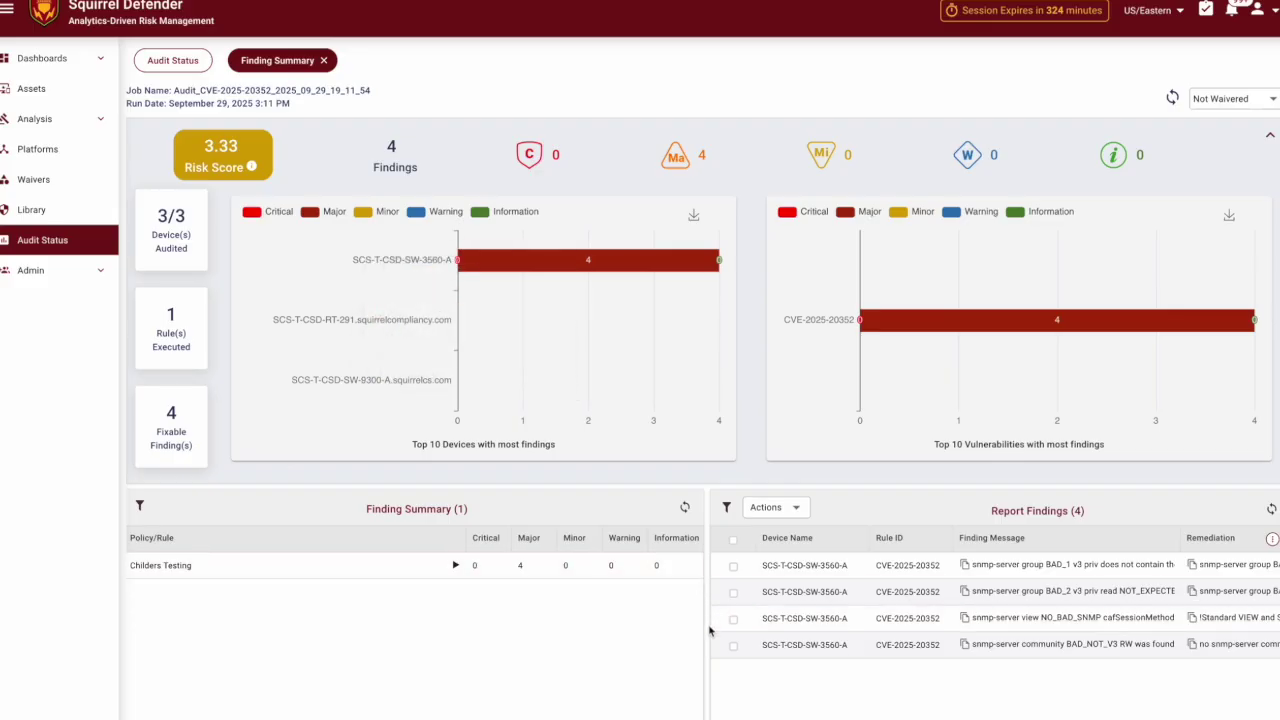
left_click_drag(711, 670, 385, 665)
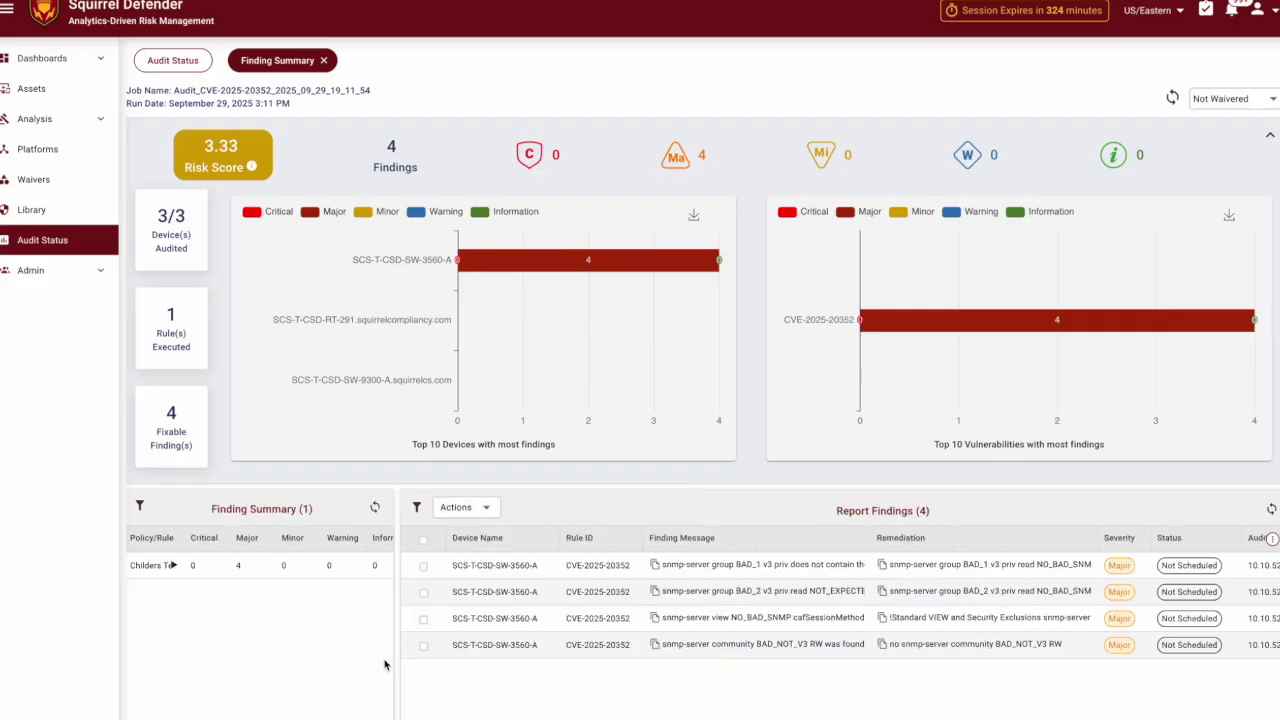
scroll(578, 460, "down", 2)
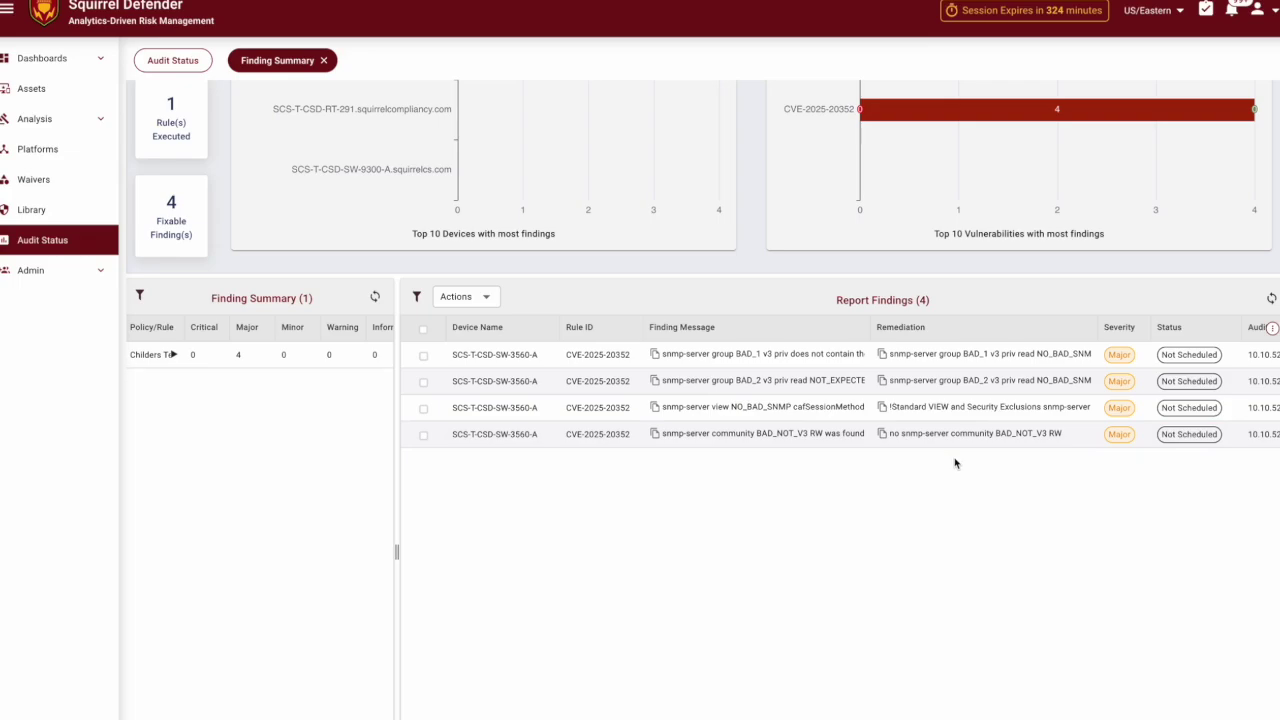
Step: Export all of the audit's report findings and download the findings report from the notifications
left_click(422, 333)
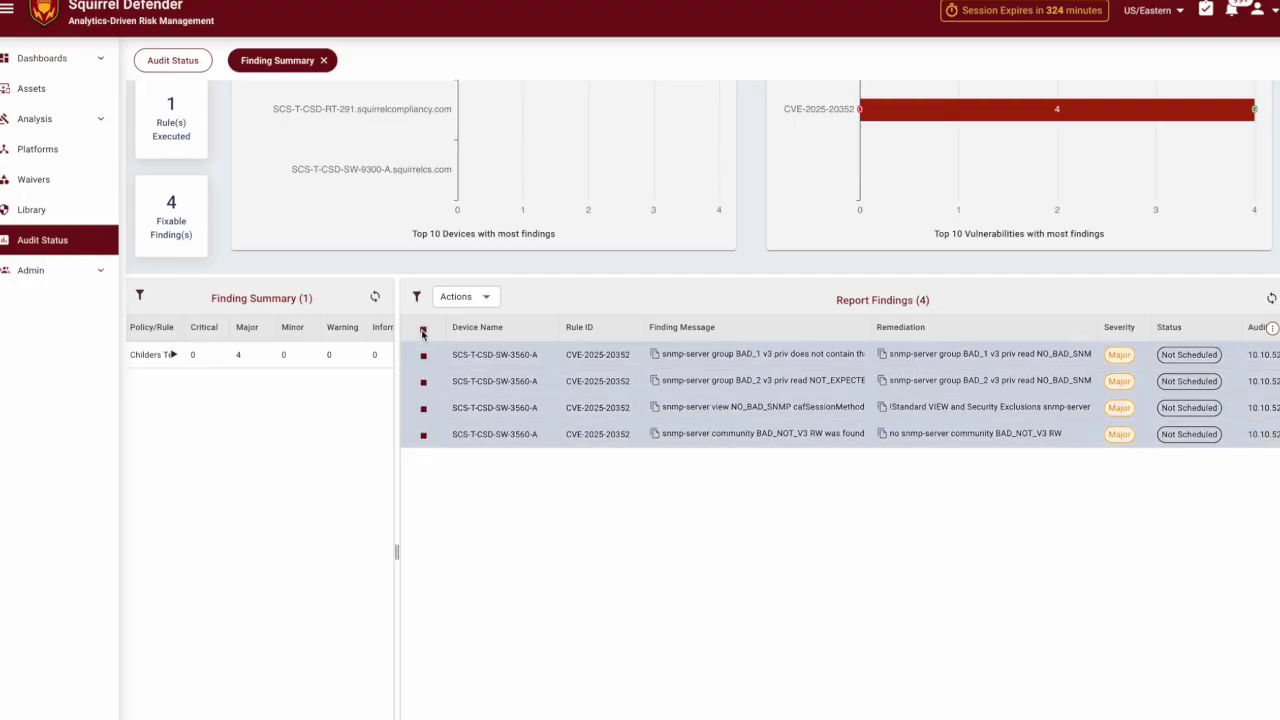
left_click(480, 300)
left_click(459, 320)
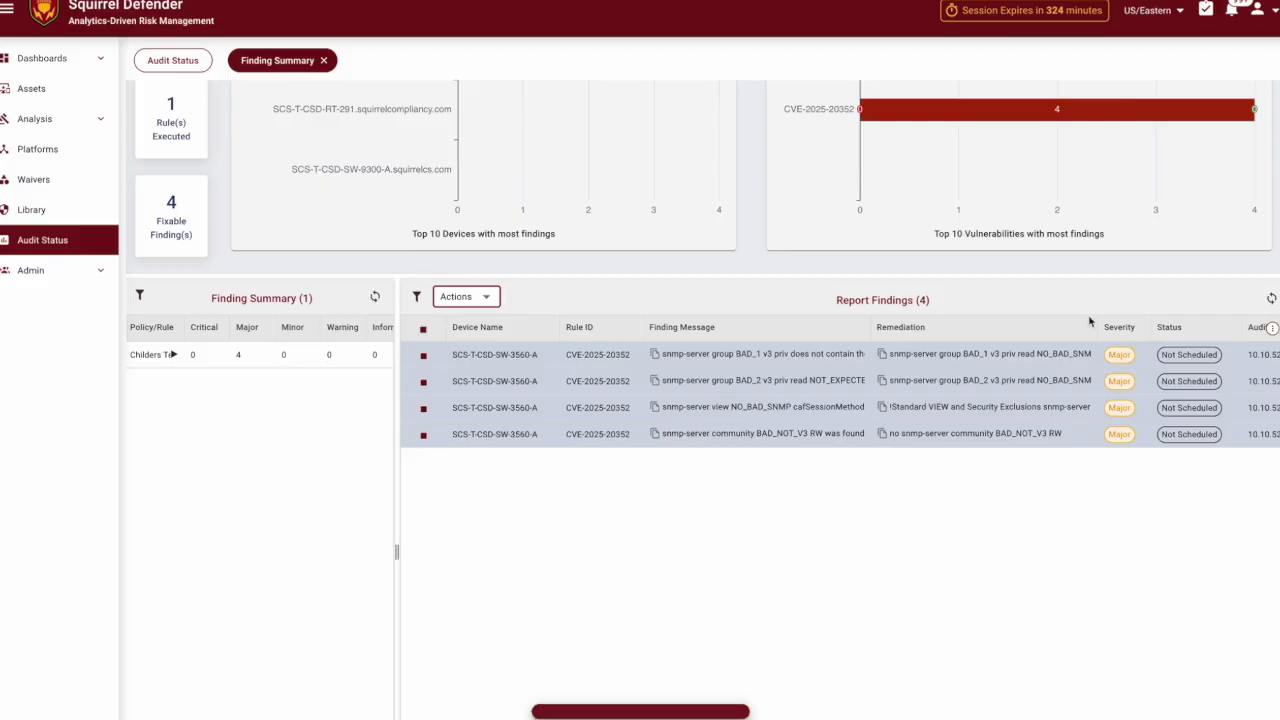
left_click(1232, 9)
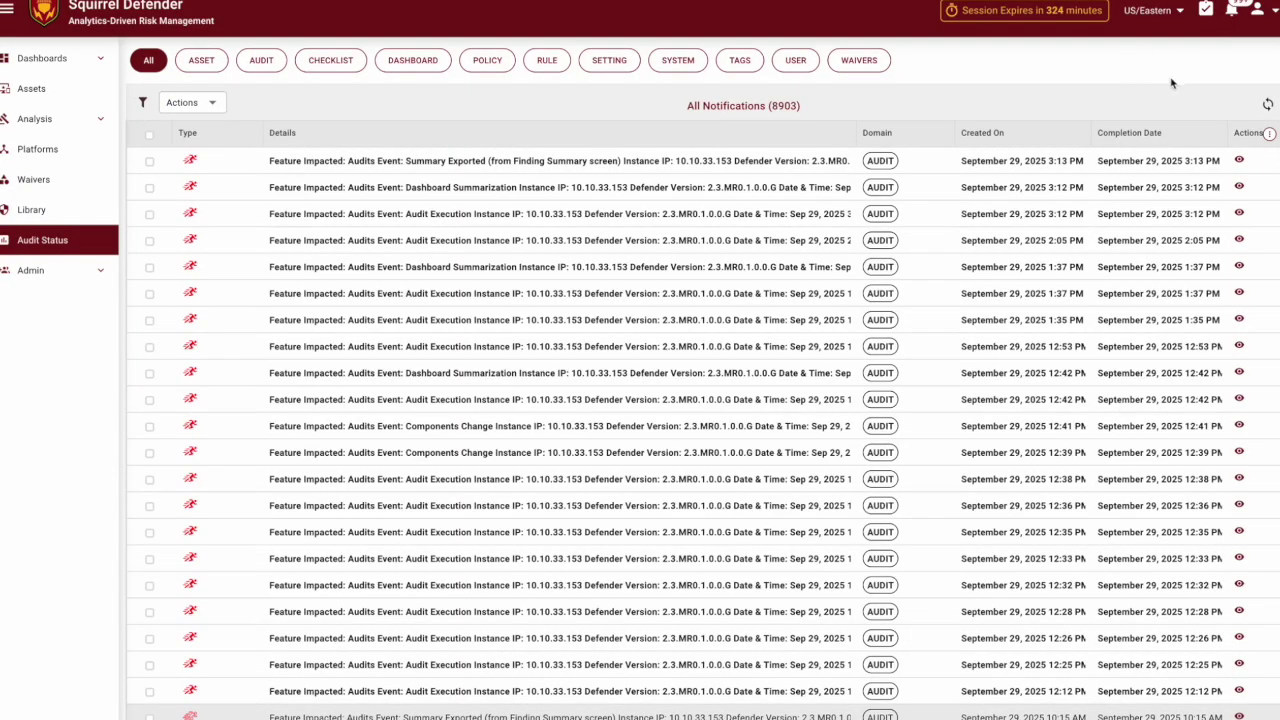
left_click(859, 60)
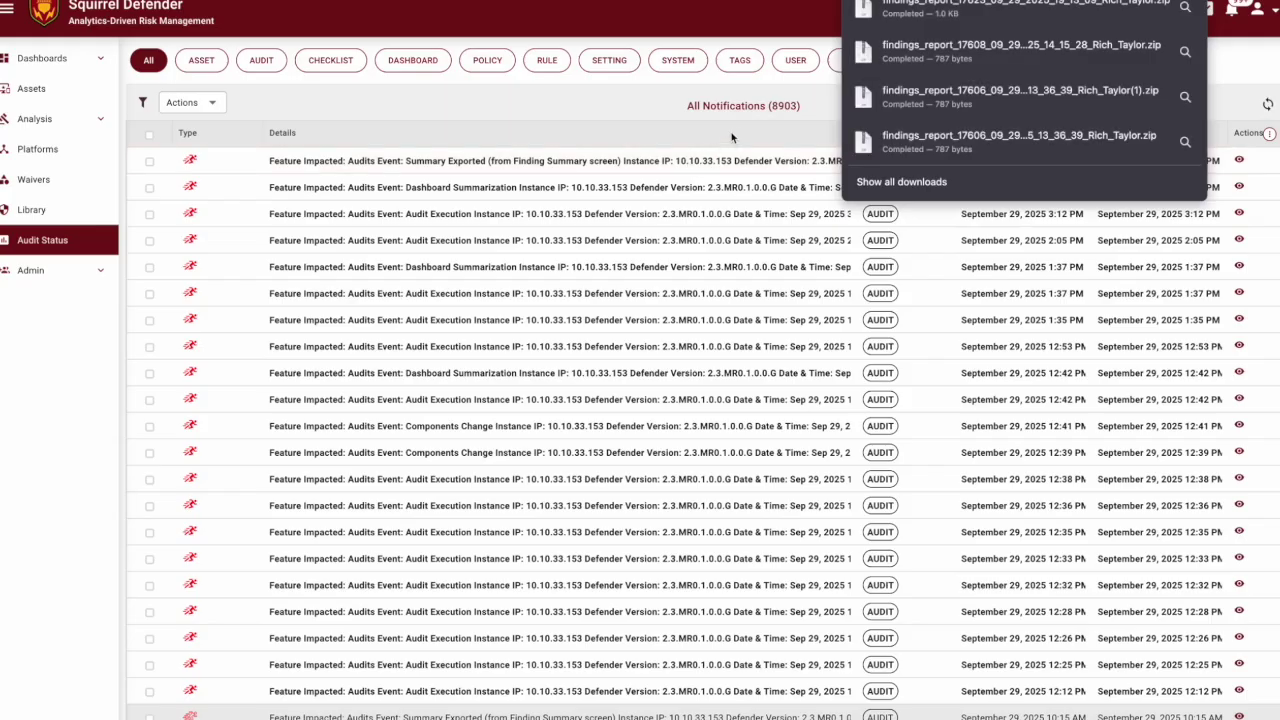
left_click(642, 104)
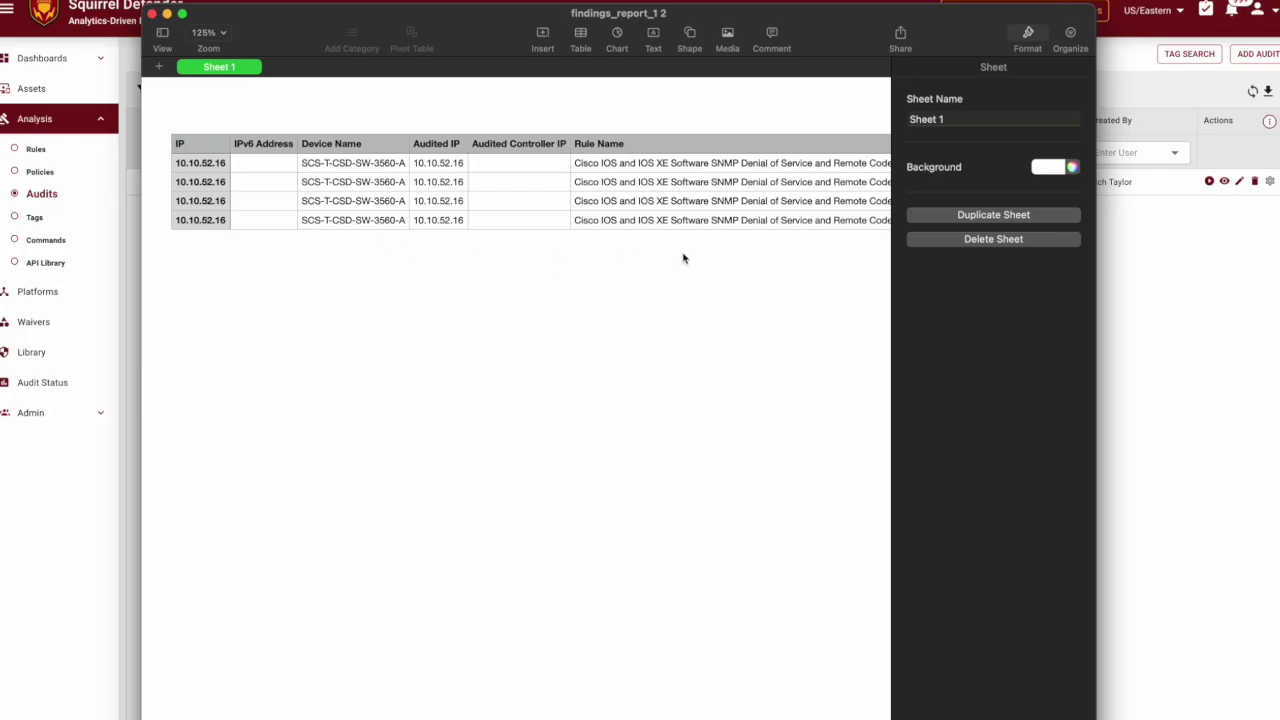
Step: Examine the severity, violation message and remediation columns of the exported findings report in Numbers, and close the file
scroll(683, 258, "right", 8)
scroll(683, 258, "right", 8)
scroll(683, 258, "right", 8)
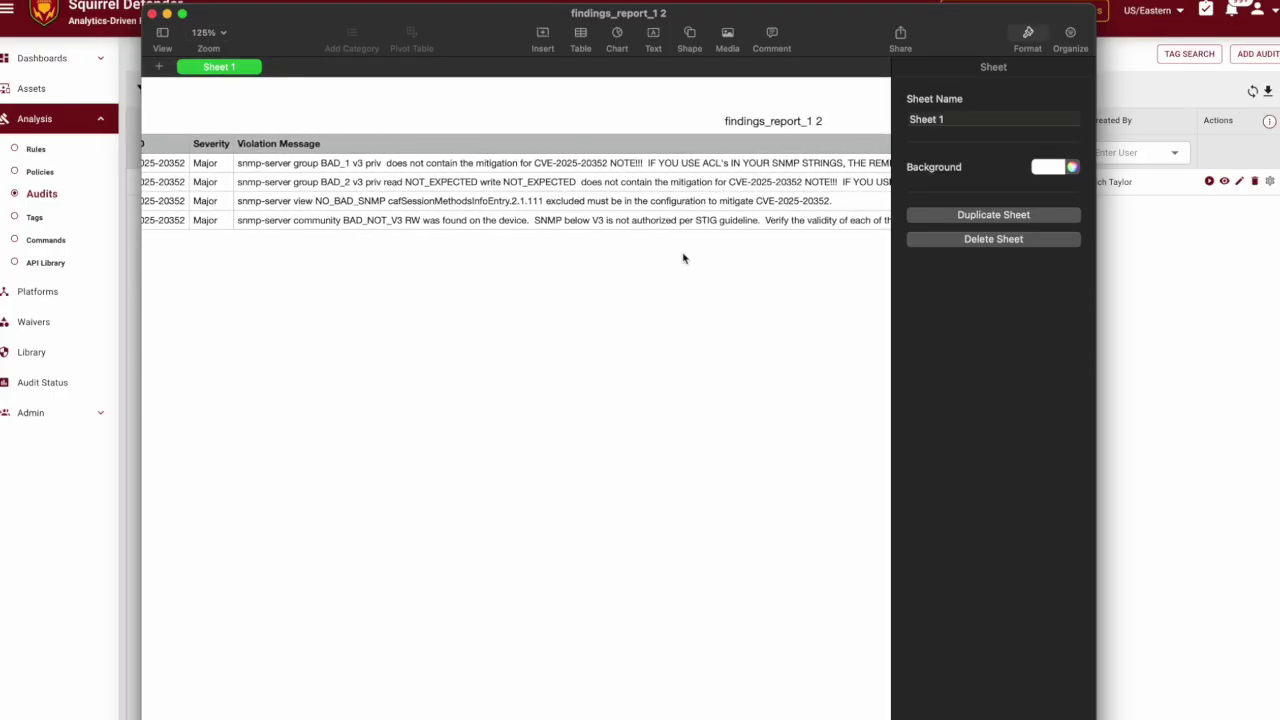
scroll(683, 258, "right", 10)
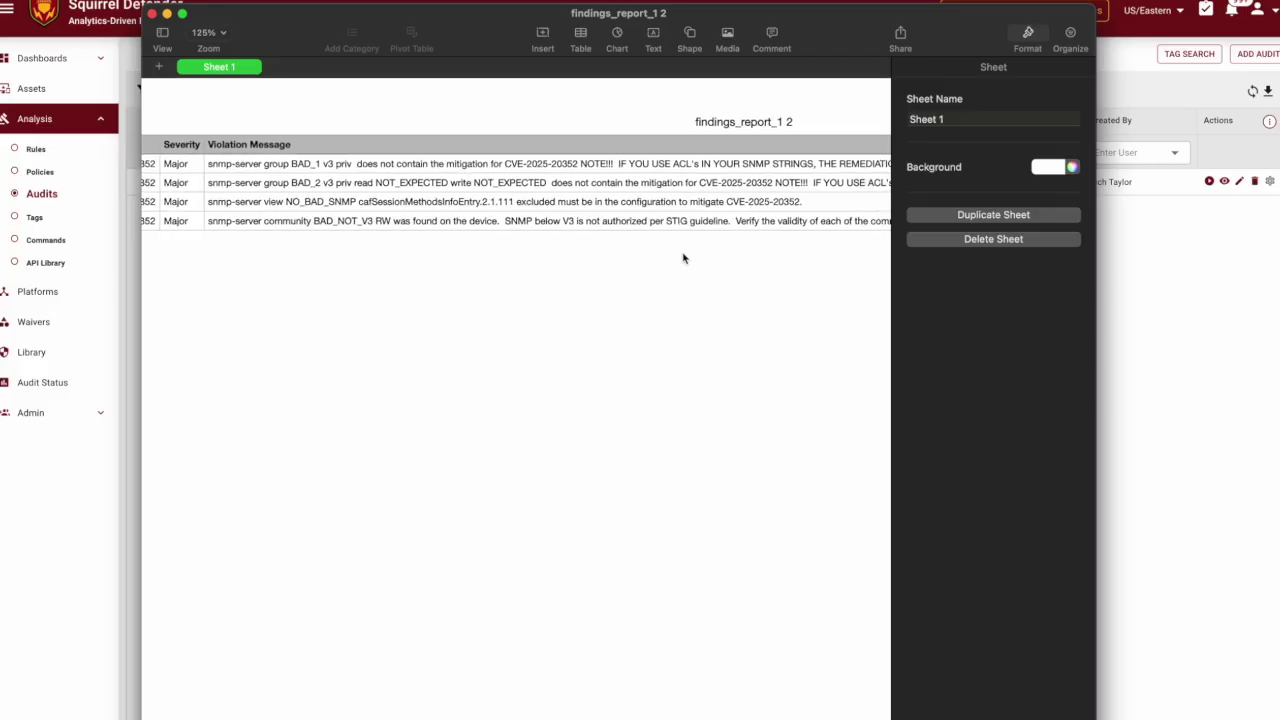
scroll(683, 258, "right", 10)
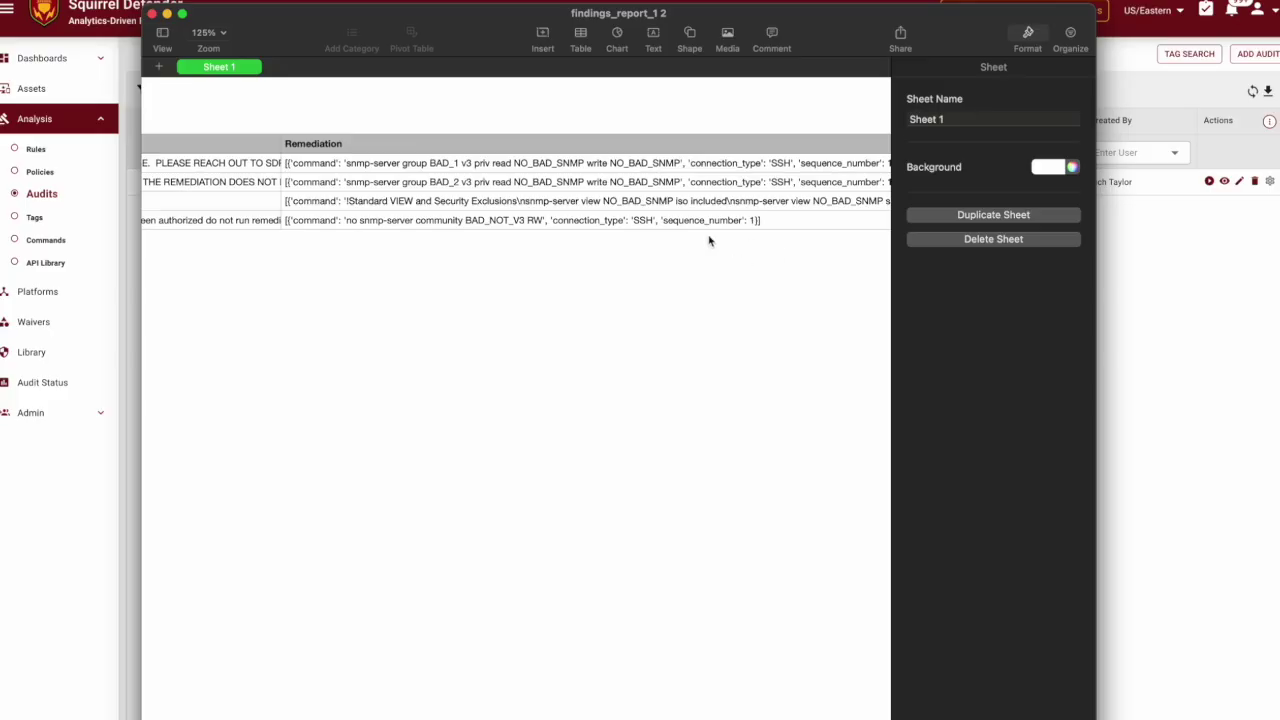
left_click(151, 17)
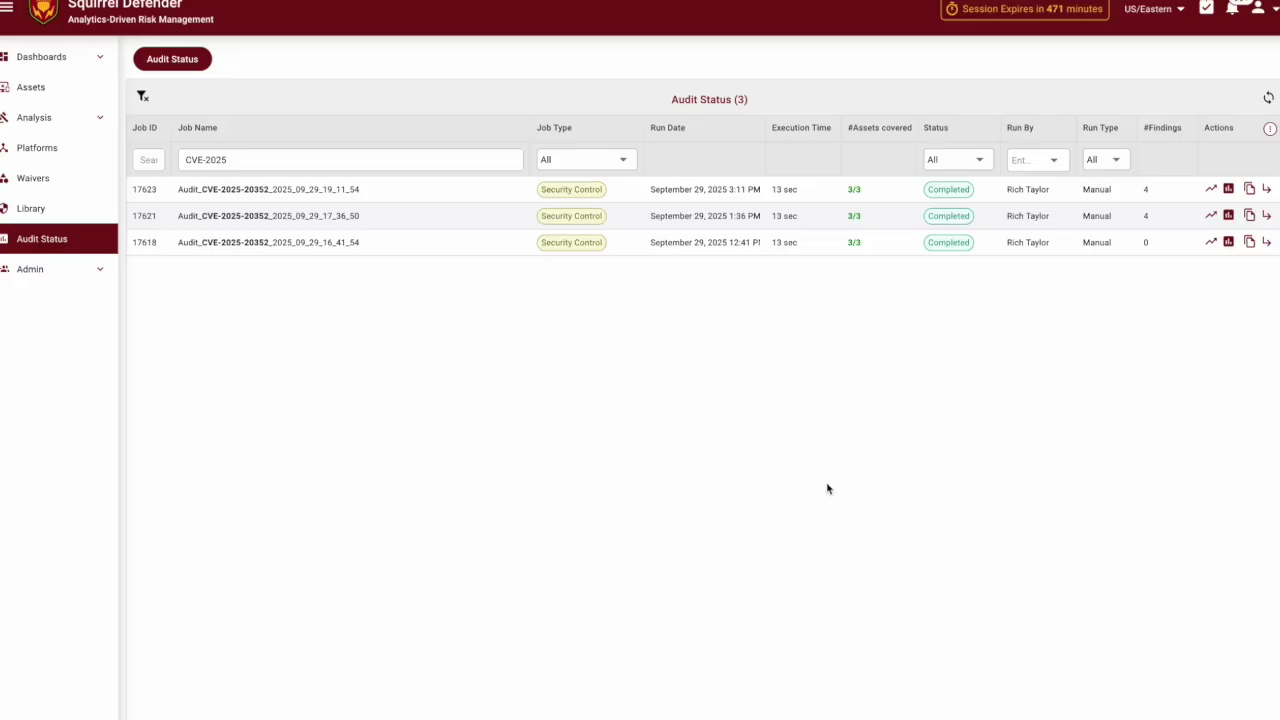
Step: Start a remediation run for all report findings of the newest CVE-2025-20352 audit job
left_click(1229, 190)
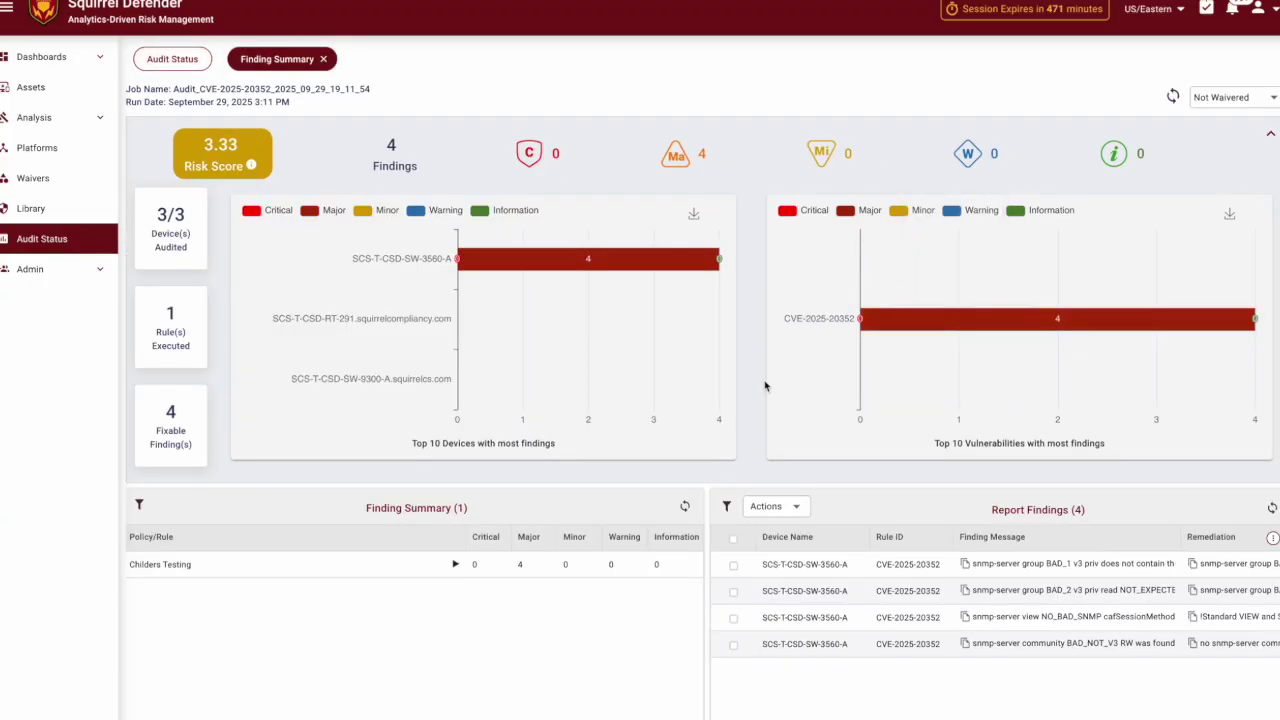
left_click(733, 538)
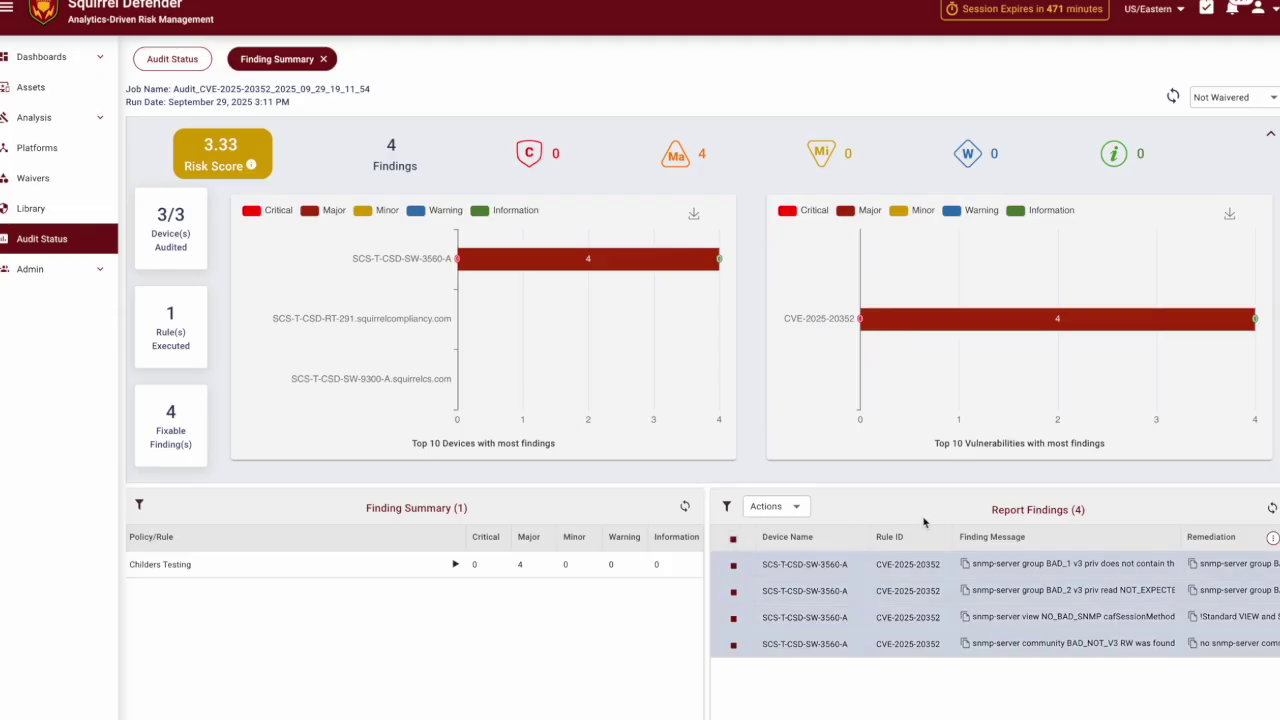
scroll(1017, 591, "right", 2)
scroll(1017, 591, "left", 3)
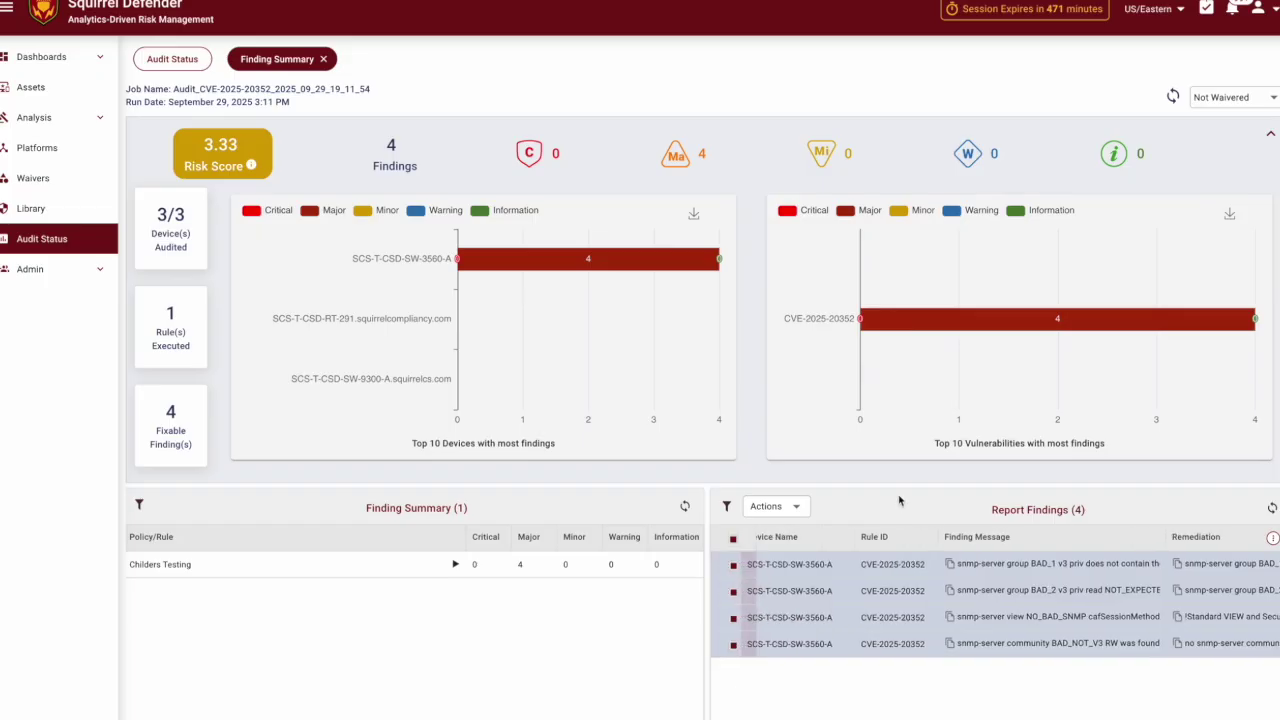
left_click(798, 507)
left_click(800, 507)
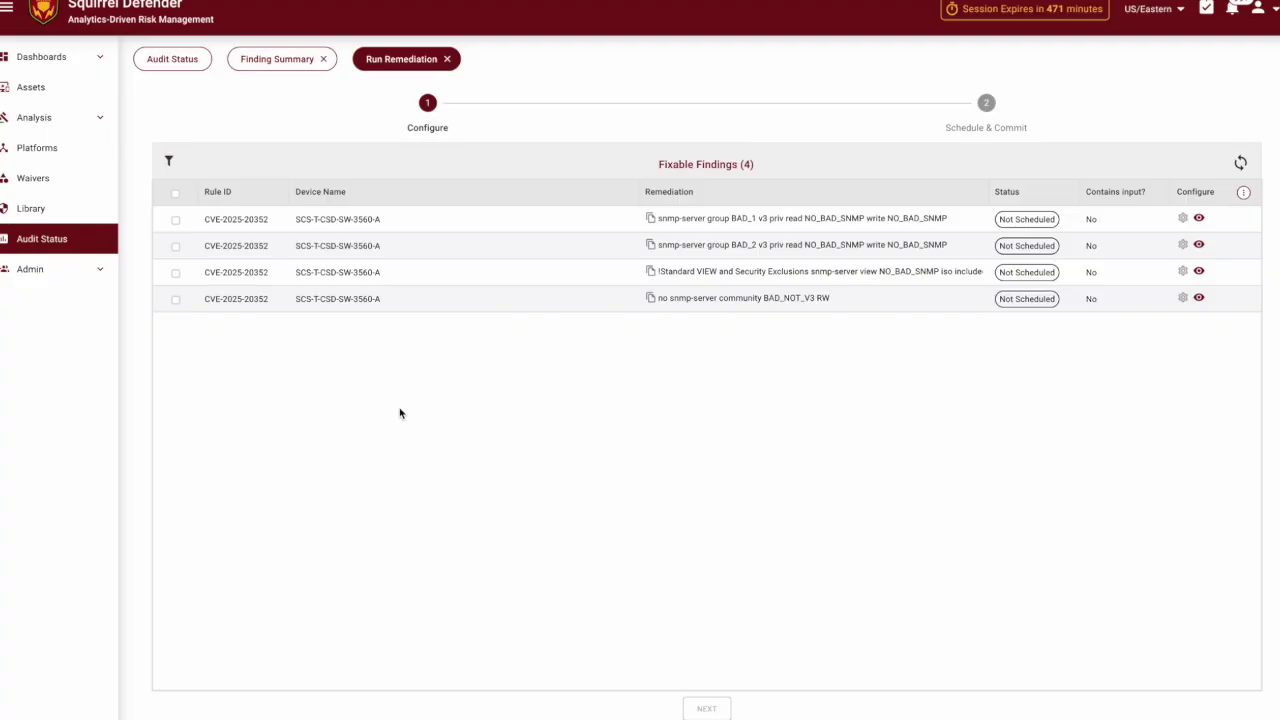
Step: Schedule remediation of all fixable findings to run now, without committing configuration changes to the devices, and confirm it
left_click(177, 196)
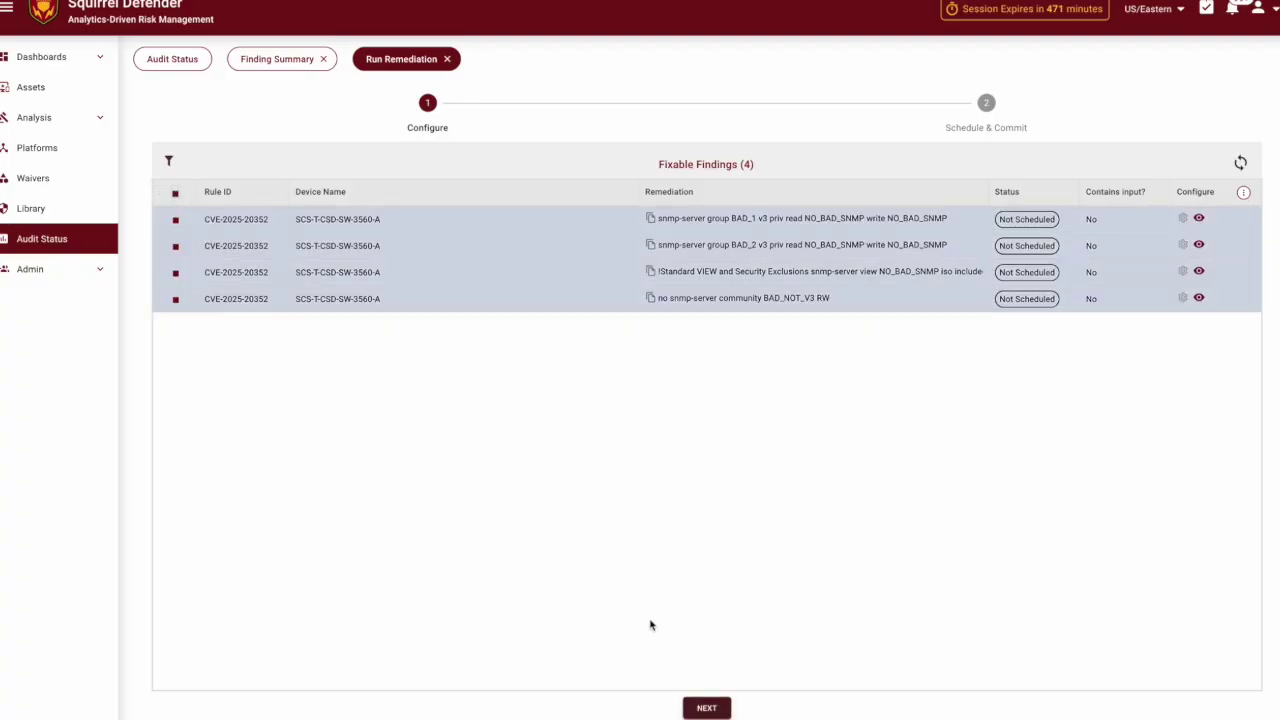
left_click(700, 708)
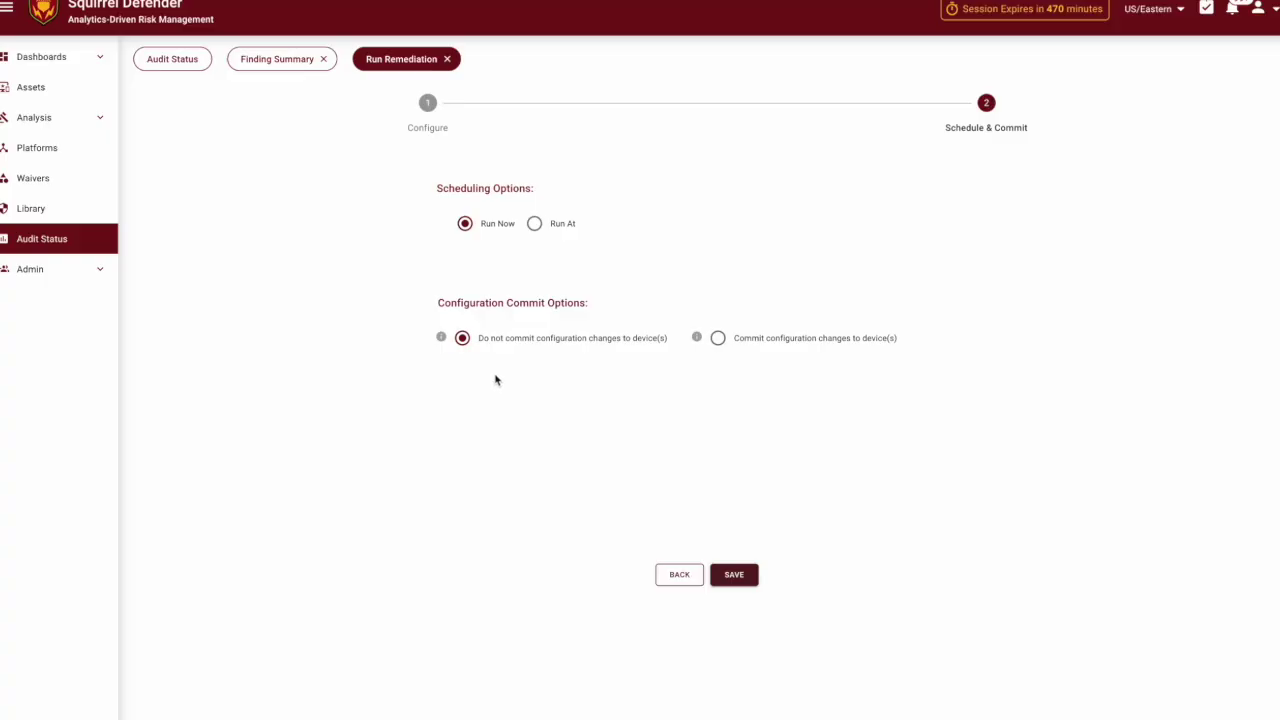
left_click(735, 575)
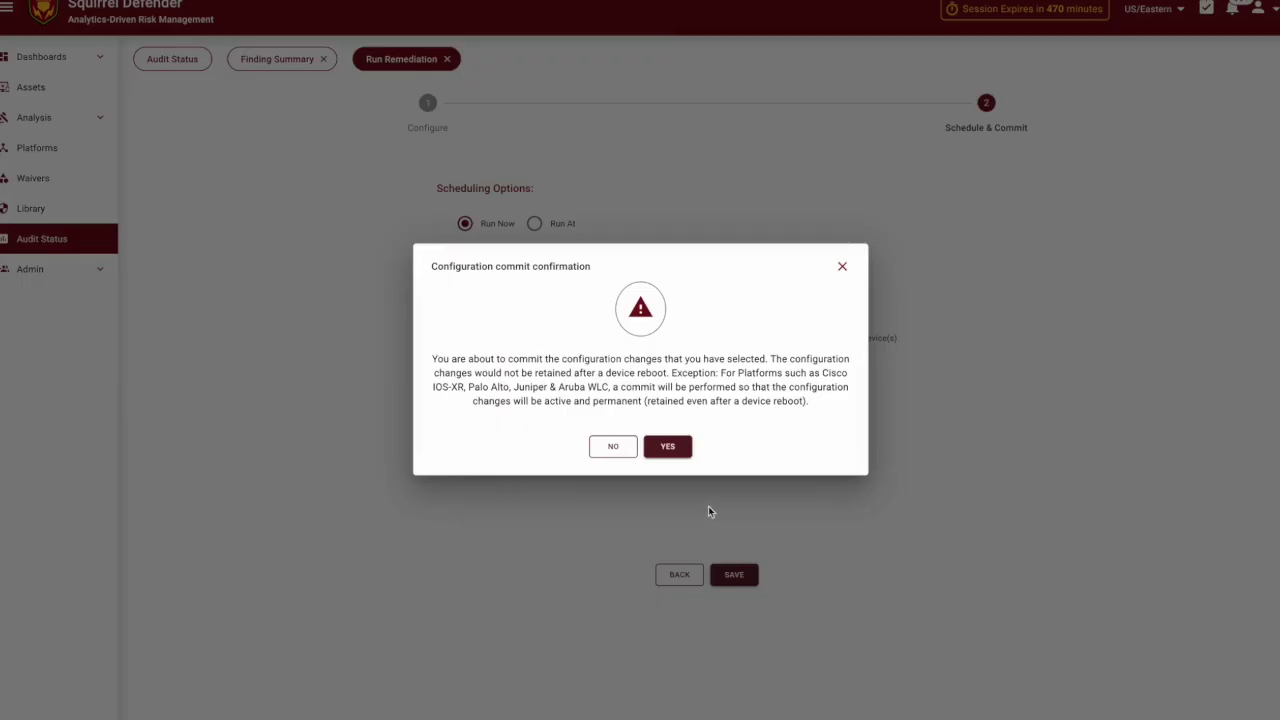
left_click(668, 447)
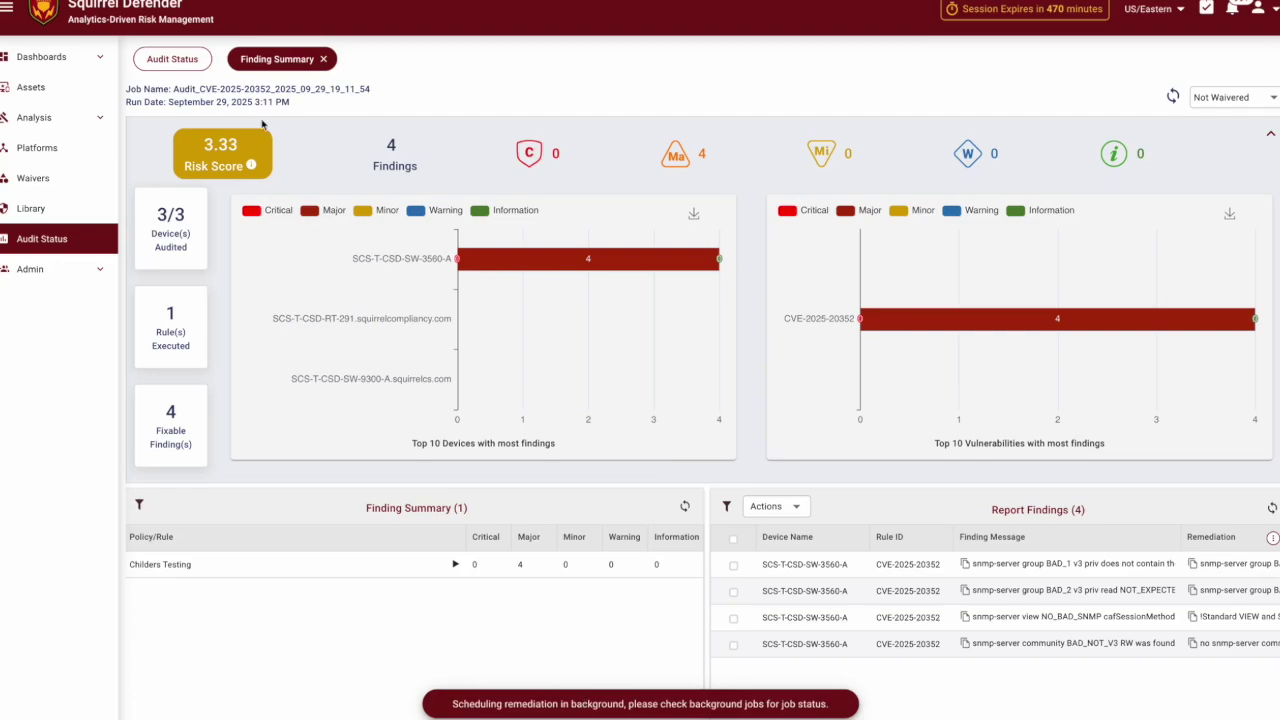
Step: Clear the job name filter from the audit status list and refresh the status of the new remediation job
left_click(181, 65)
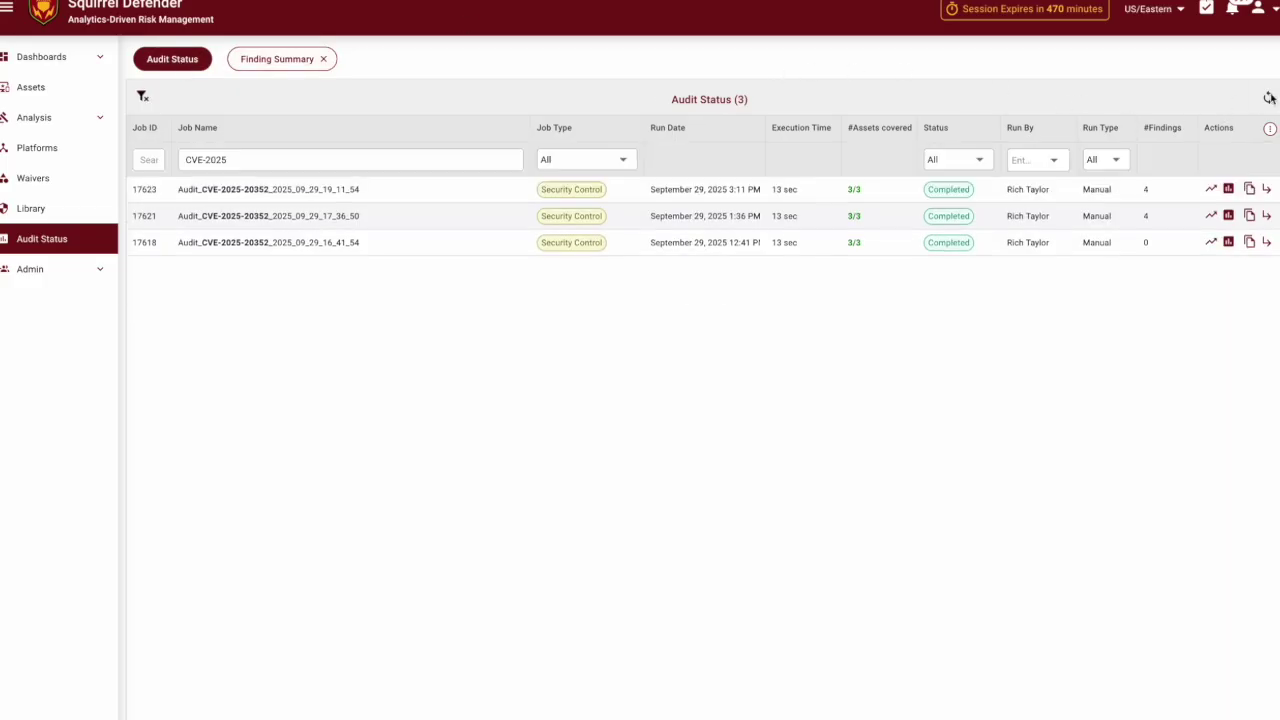
left_click(244, 161)
left_click(144, 98)
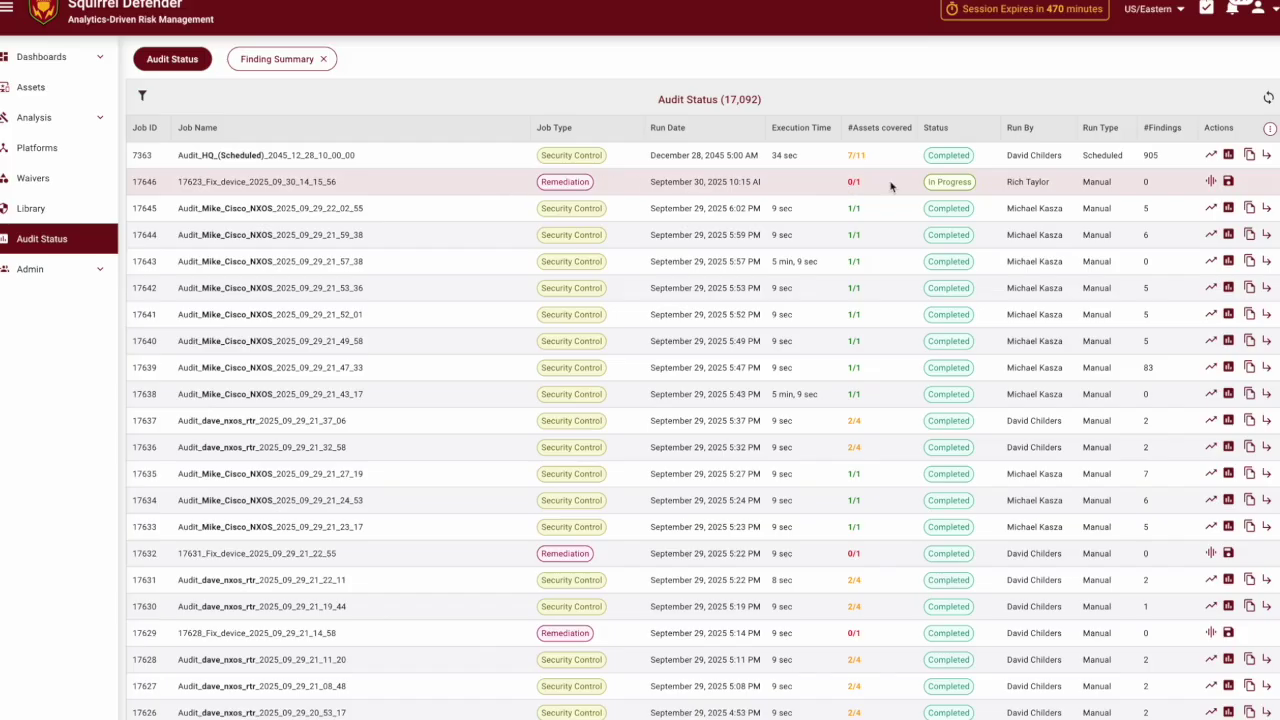
mouse_move(911, 186)
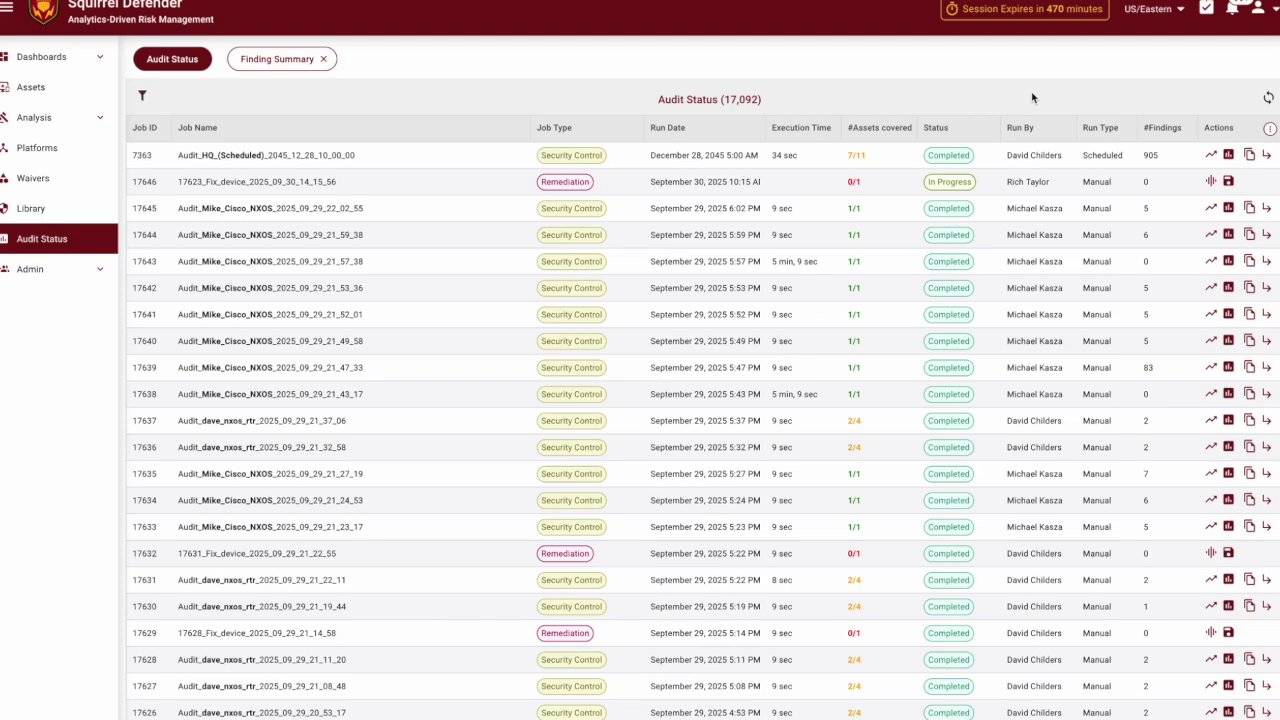
left_click(1268, 97)
Step: Run the CVE-2025-20352 audit again from the list of audits
left_click(97, 120)
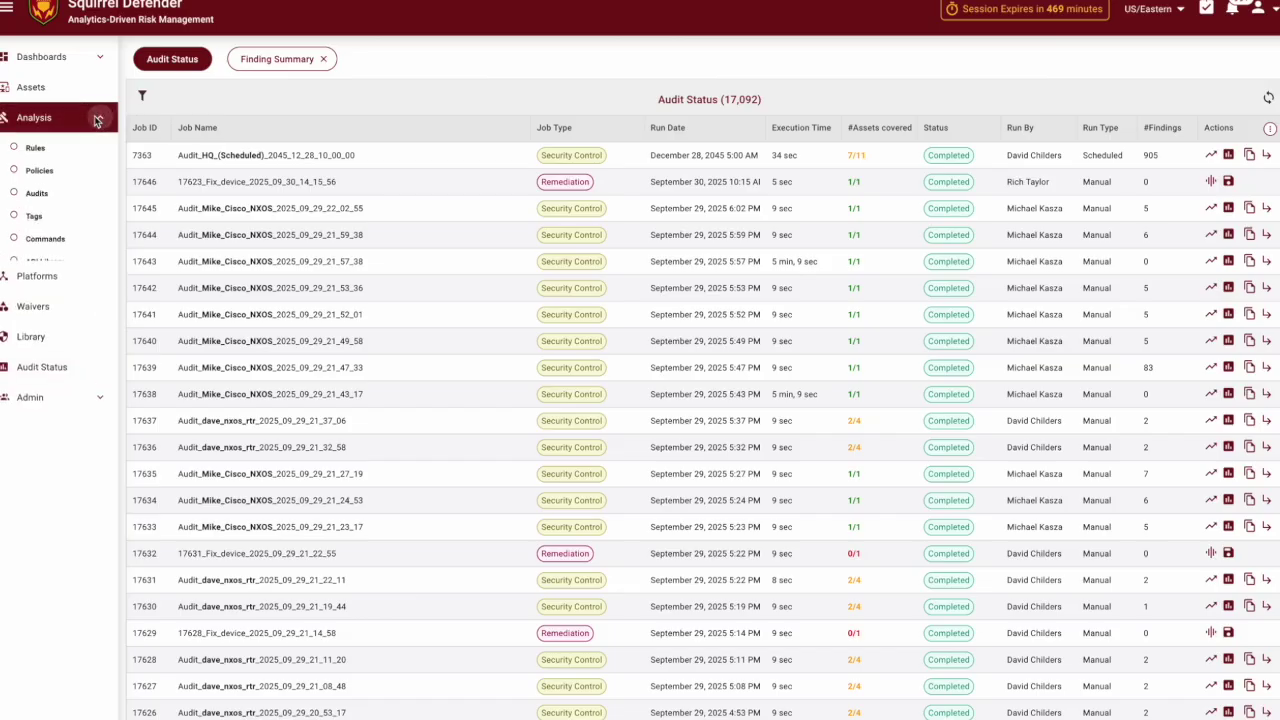
left_click(38, 194)
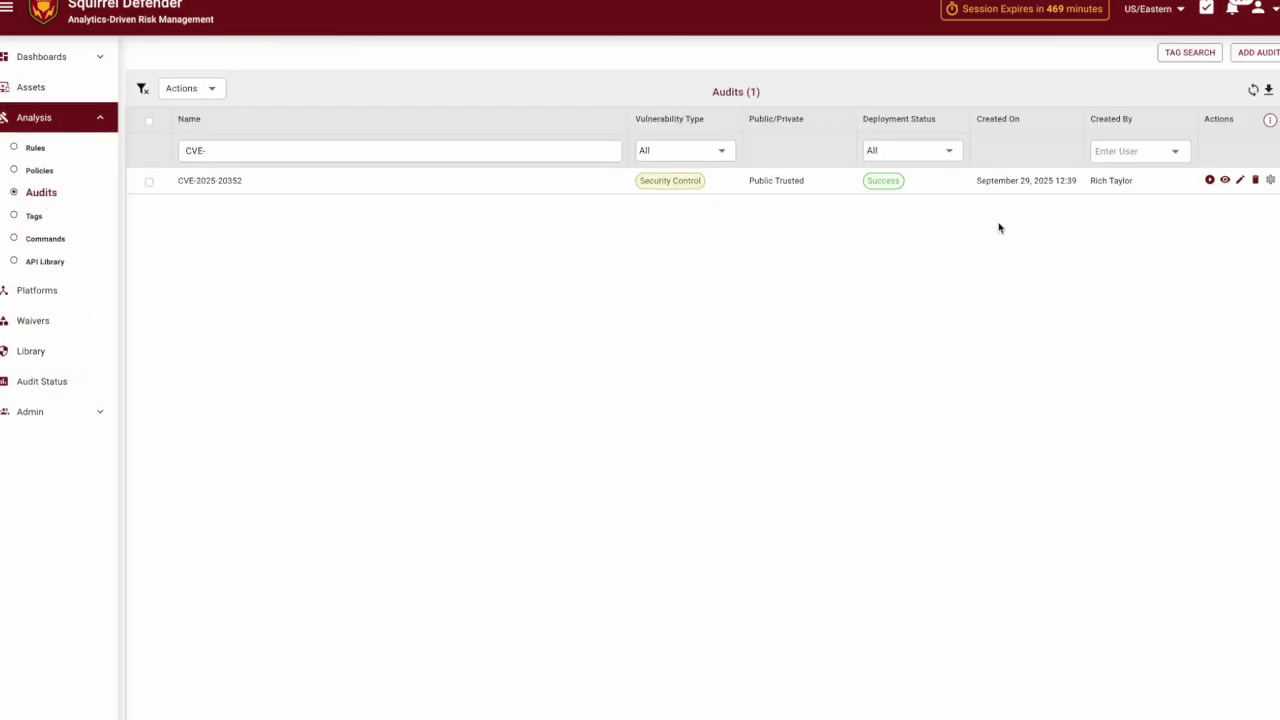
left_click(1210, 181)
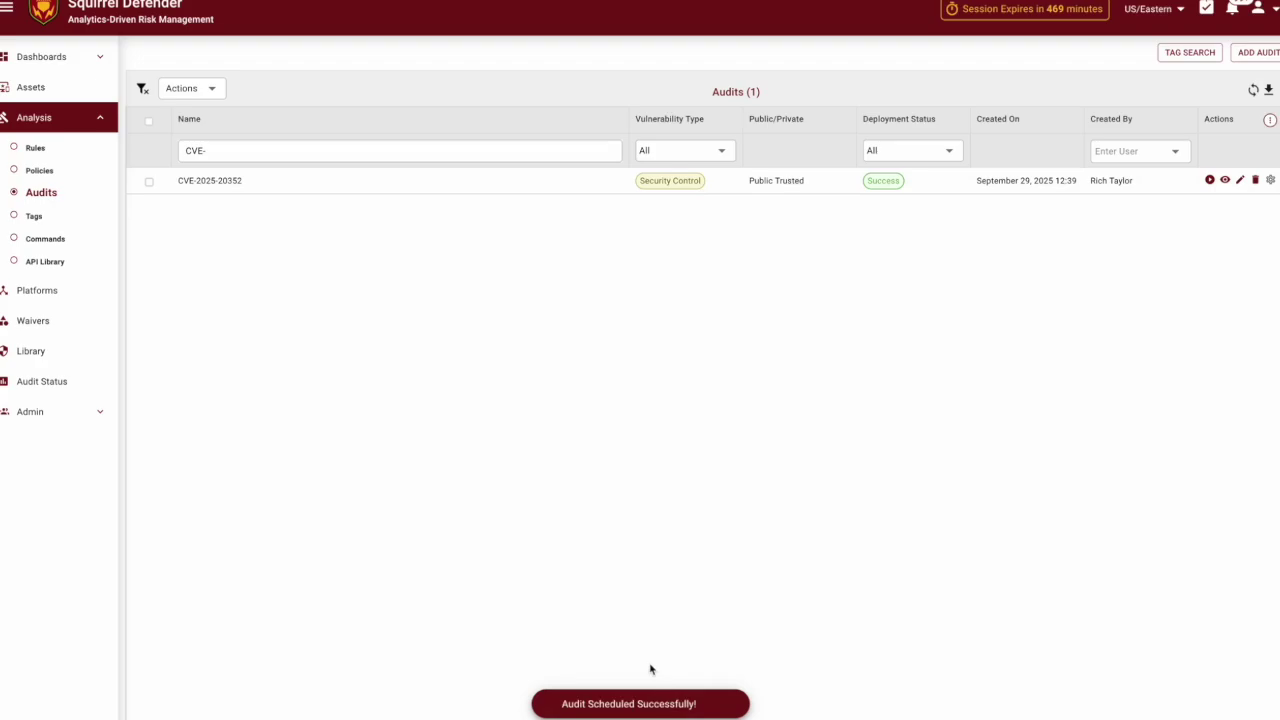
Step: Filter the audit status list by job name "CVE-" and refresh it until the new audit job finishes
left_click(71, 382)
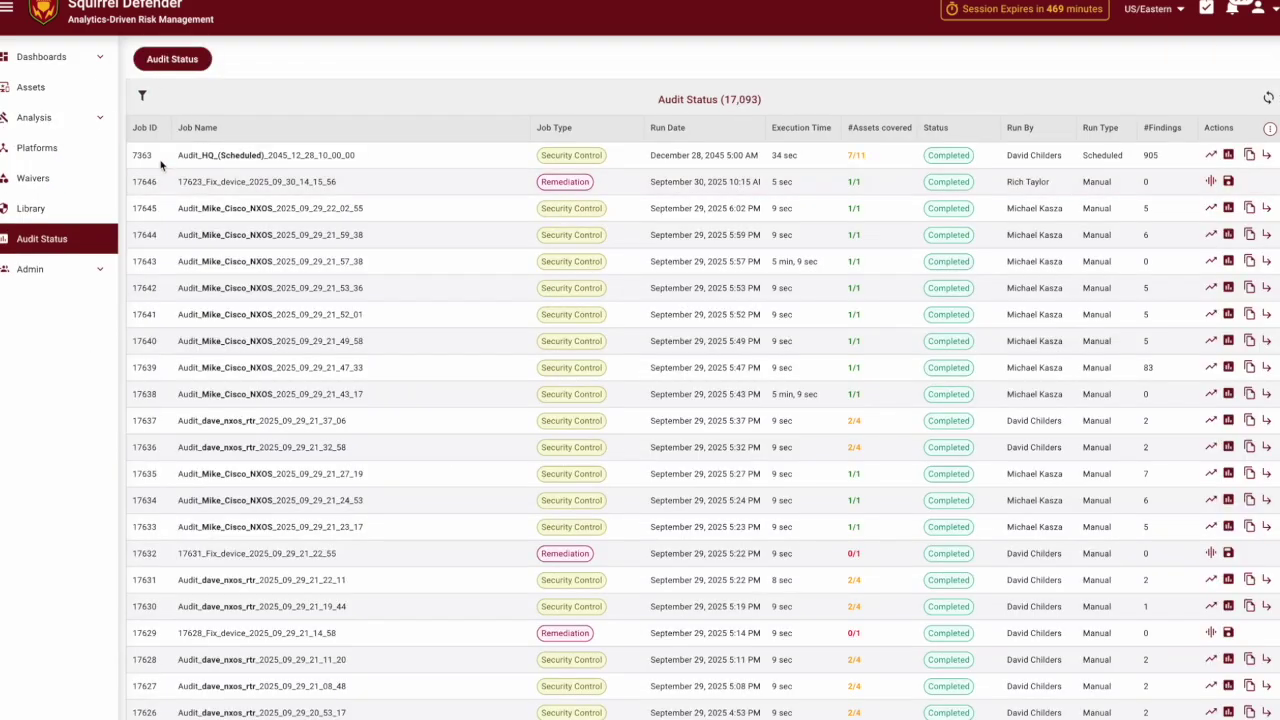
left_click(142, 96)
left_click(224, 158)
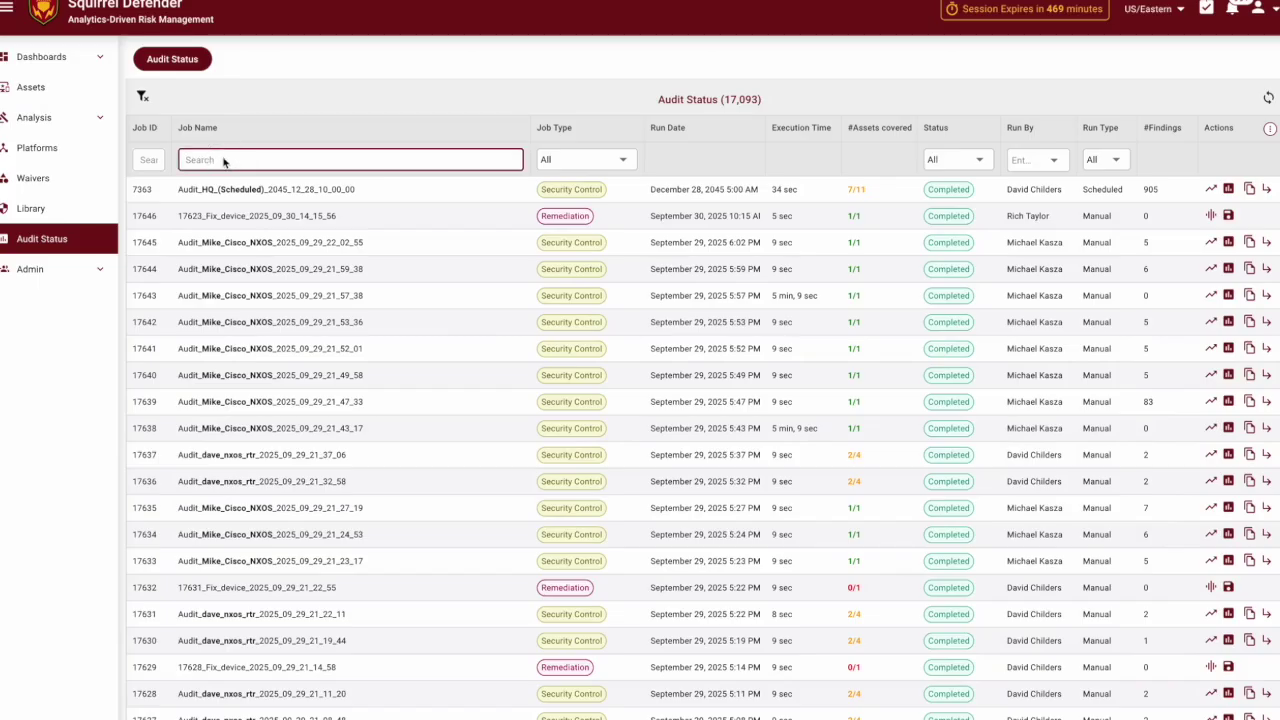
type("CVE")
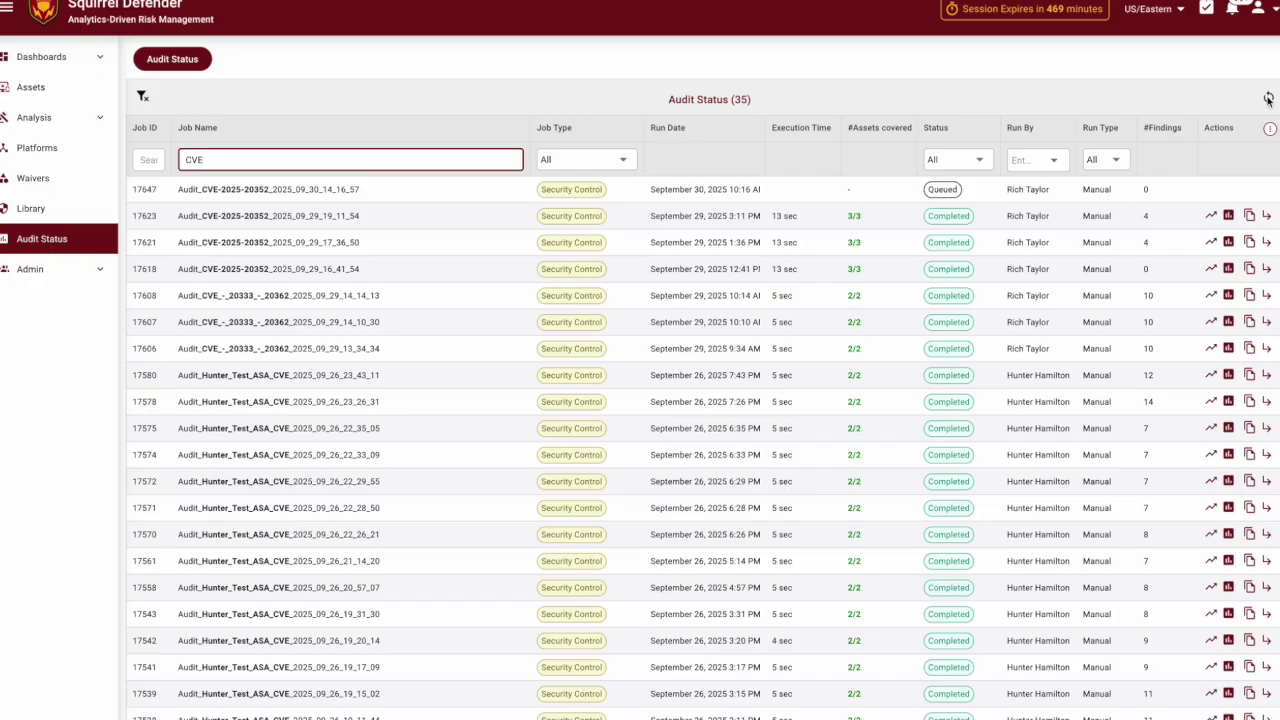
type("-")
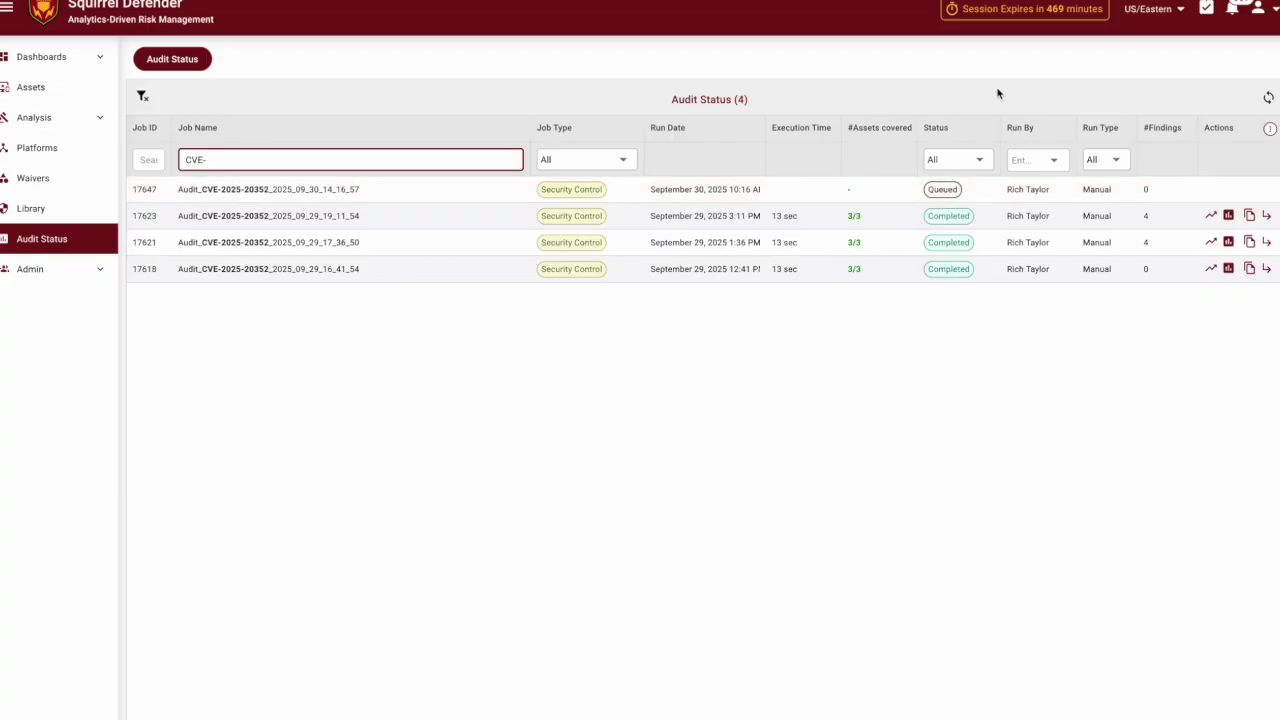
left_click(1268, 98)
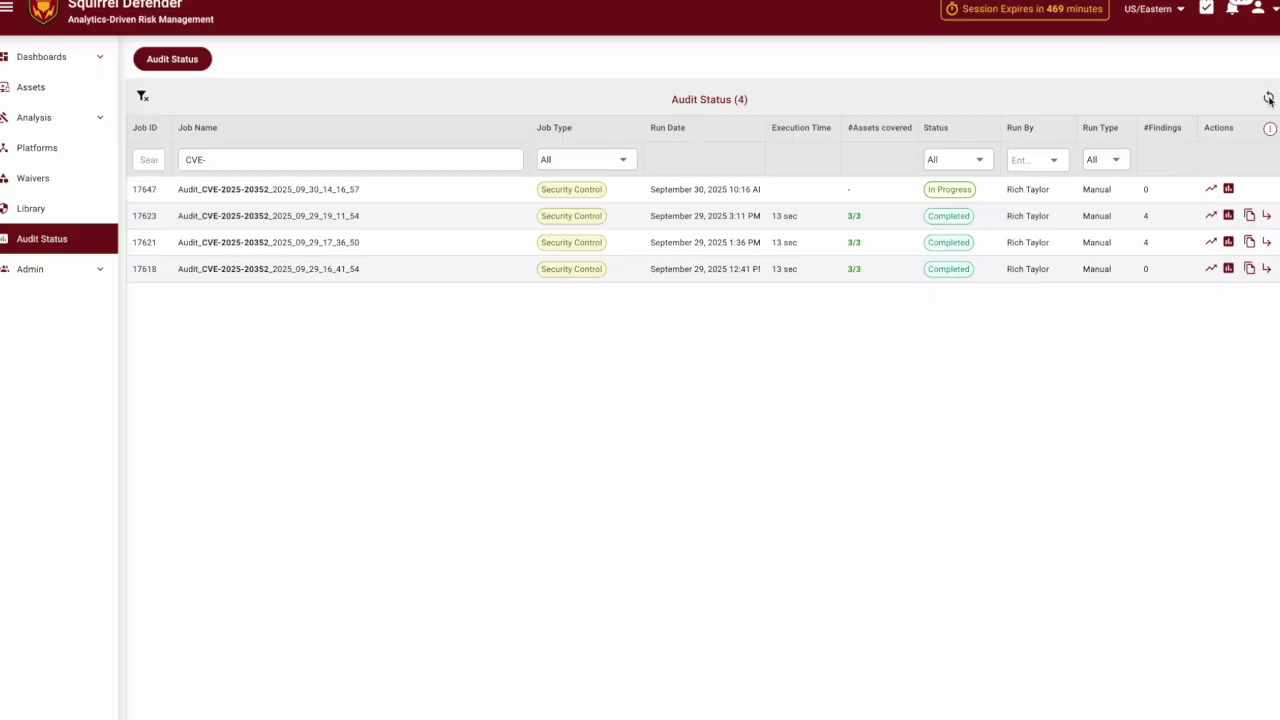
left_click(1268, 98)
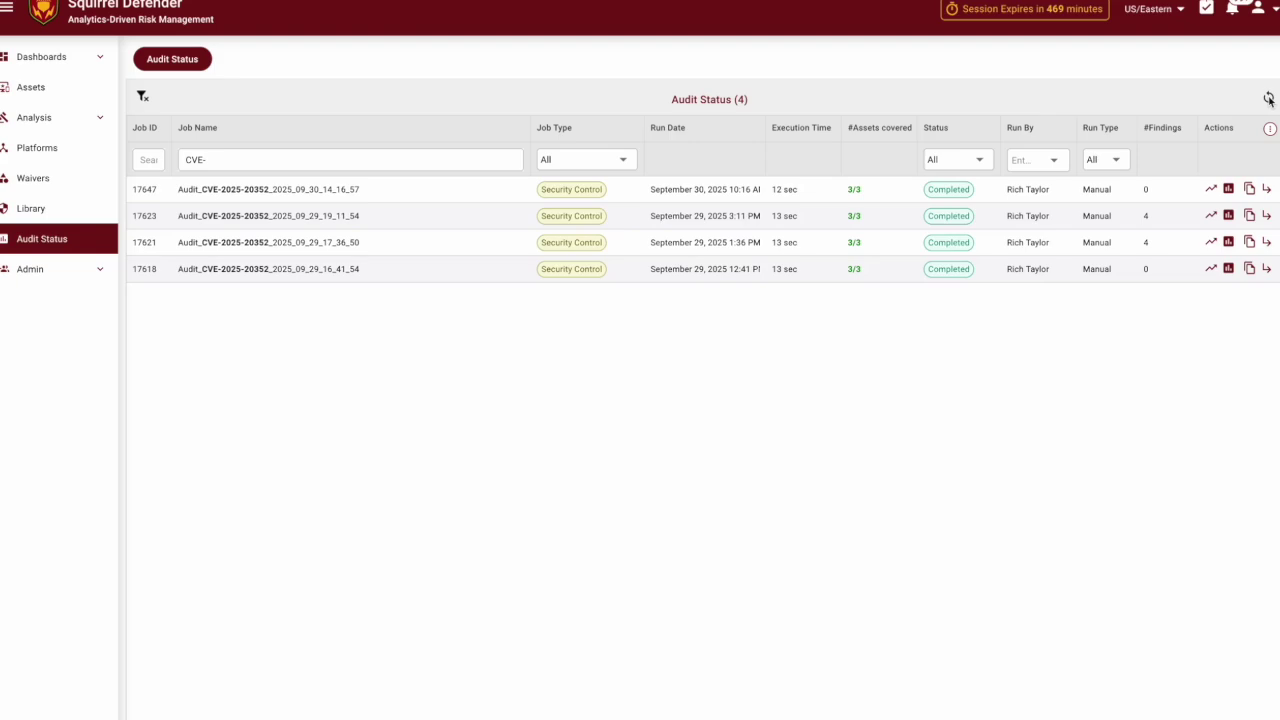